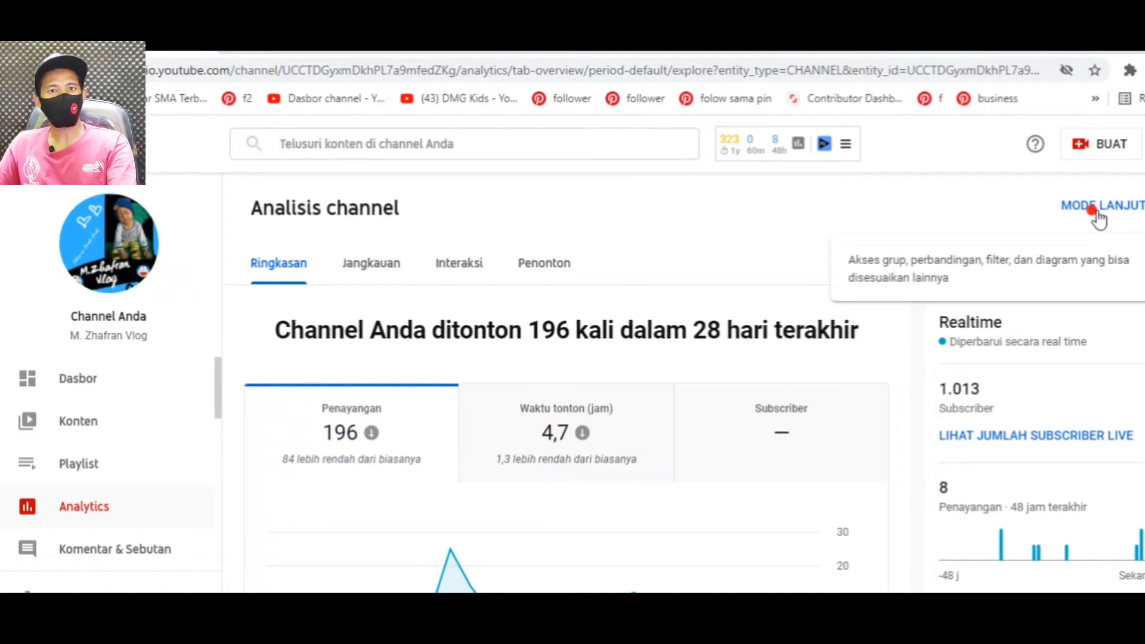
Open the advanced mode of the channel analytics and select the video "Lagu anak Indonesia Terbaru. Tek Tekotek" in the video table.
left_click(1099, 220)
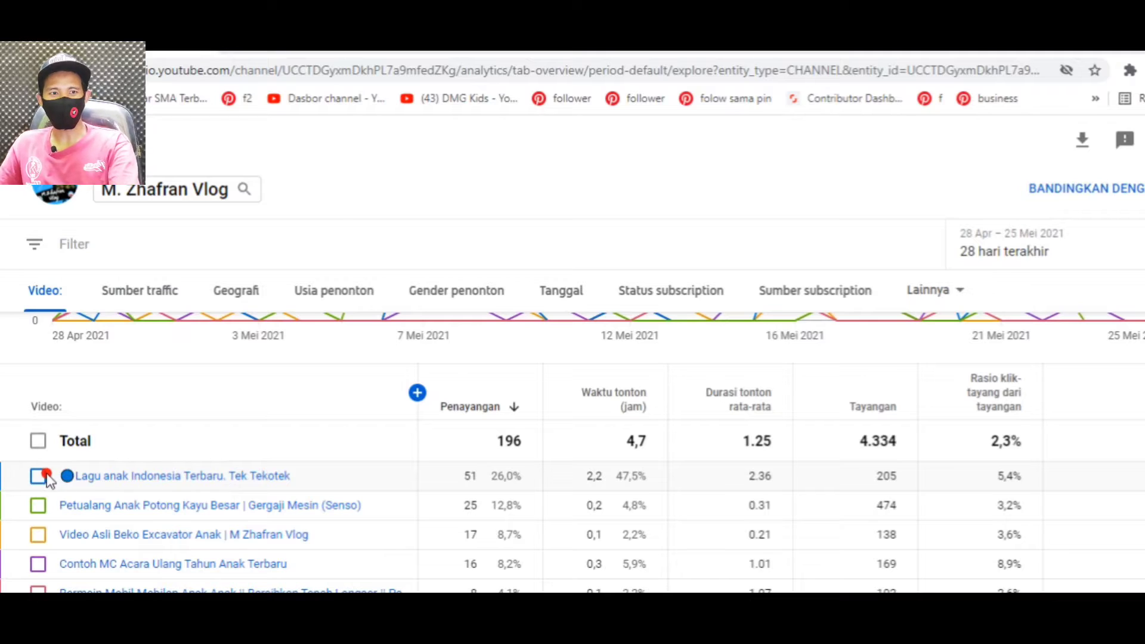
mouse_move(227, 477)
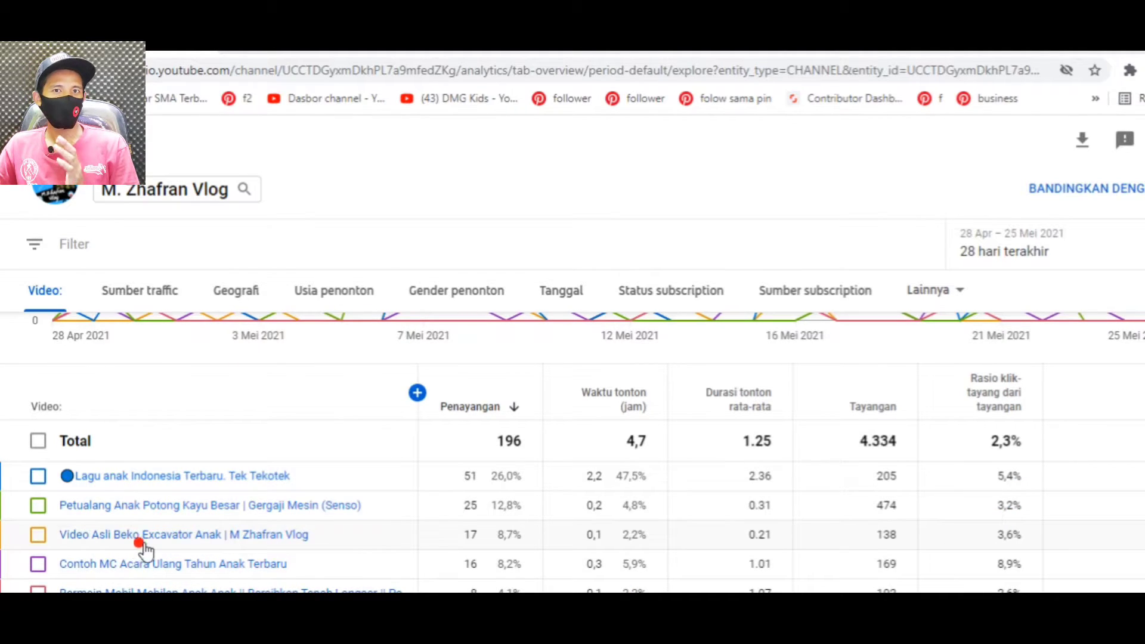
mouse_move(169, 546)
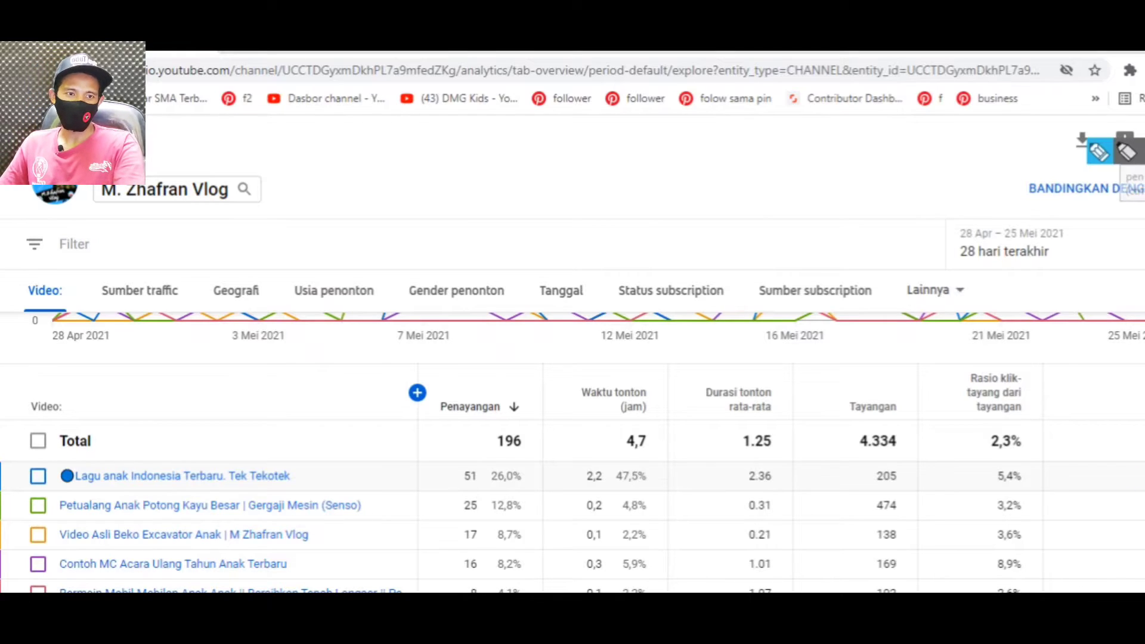
left_click(38, 476)
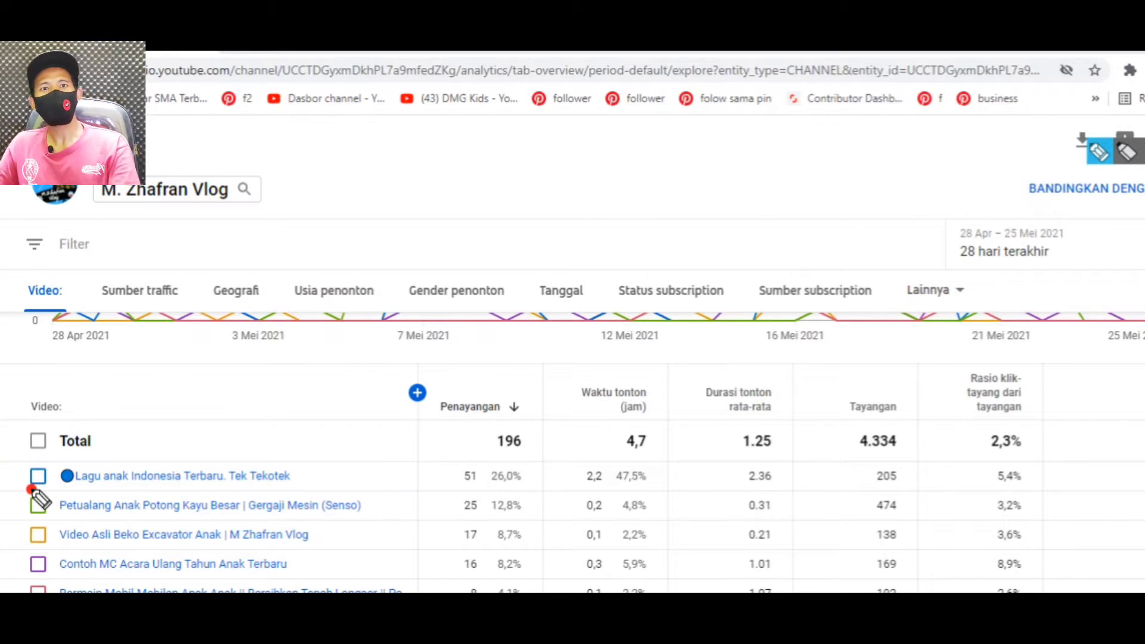
Circle the first four video checkboxes in pink, outline the four titles and draw a line from them toward the views column.
mouse_move(23, 495)
left_mouse_down()
mouse_move(52, 520)
mouse_move(38, 487)
mouse_move(21, 512)
mouse_move(39, 525)
mouse_move(24, 527)
mouse_move(33, 545)
mouse_move(52, 539)
mouse_move(52, 524)
mouse_move(18, 564)
mouse_move(23, 587)
mouse_move(54, 559)
left_mouse_up()
mouse_move(54, 474)
left_mouse_down()
mouse_move(43, 460)
mouse_move(21, 479)
mouse_move(36, 497)
mouse_move(55, 471)
mouse_move(374, 478)
mouse_move(391, 583)
mouse_move(15, 587)
mouse_move(13, 475)
mouse_move(51, 457)
left_mouse_up()
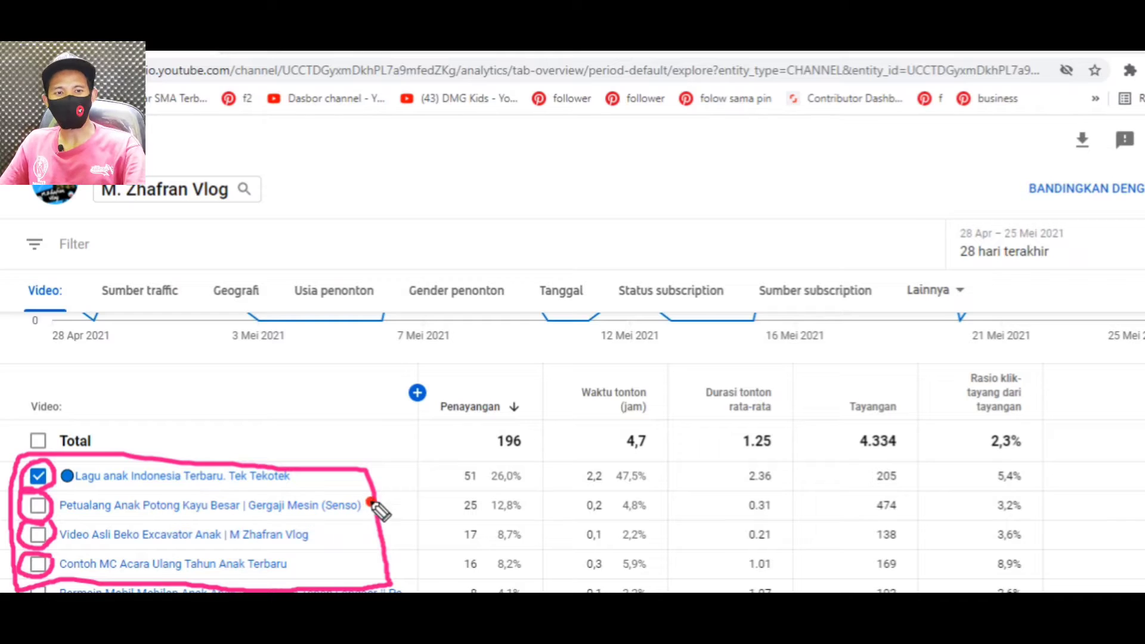
left_click_drag(367, 478, 416, 475)
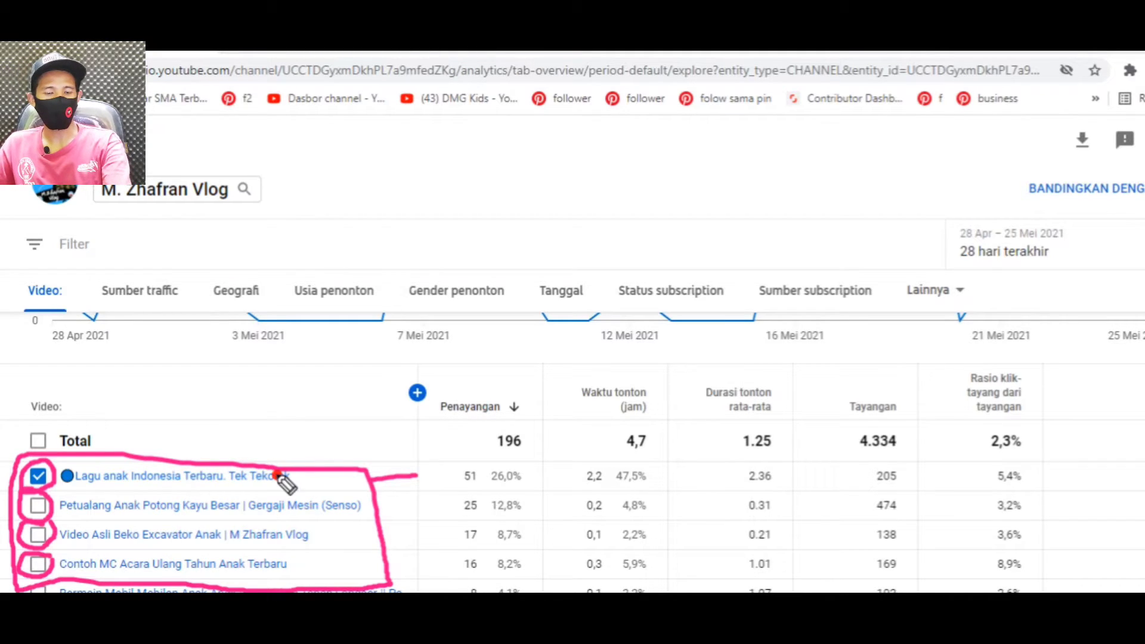
In the first video's title, underline "Lagu anak Indonesia" and circle "Tek Tekotek" in pink, with an arrow toward its views.
left_click_drag(76, 483, 167, 484)
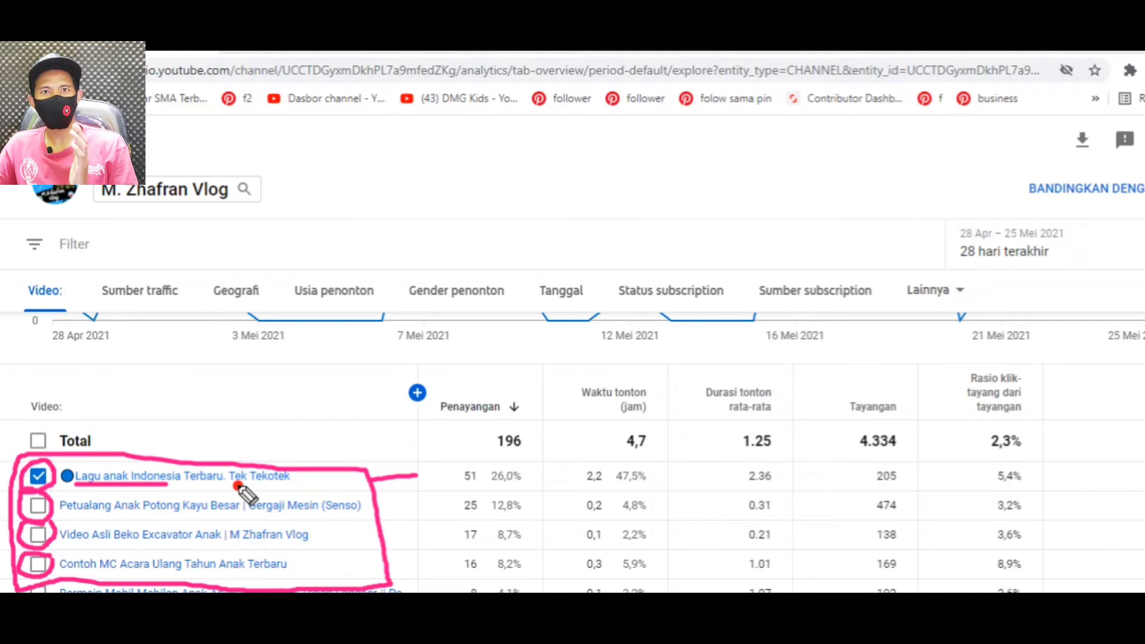
mouse_move(223, 479)
left_mouse_down()
mouse_move(311, 487)
mouse_move(274, 440)
mouse_move(230, 474)
left_mouse_up()
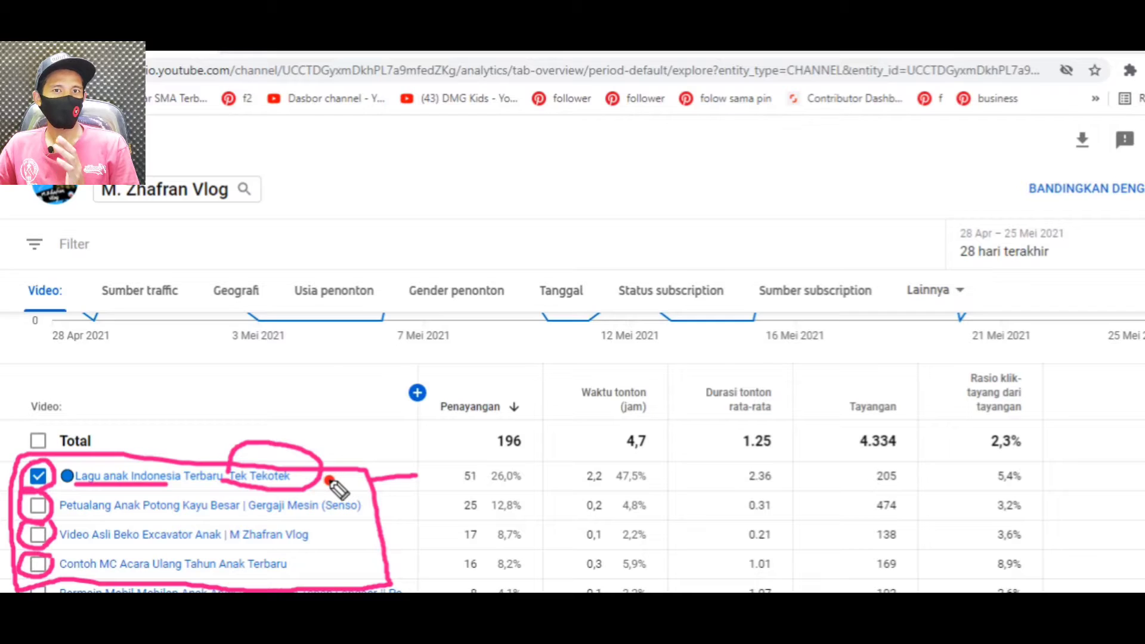
mouse_move(328, 480)
left_mouse_down()
mouse_move(429, 477)
mouse_move(396, 460)
mouse_move(433, 469)
mouse_move(418, 481)
left_mouse_up()
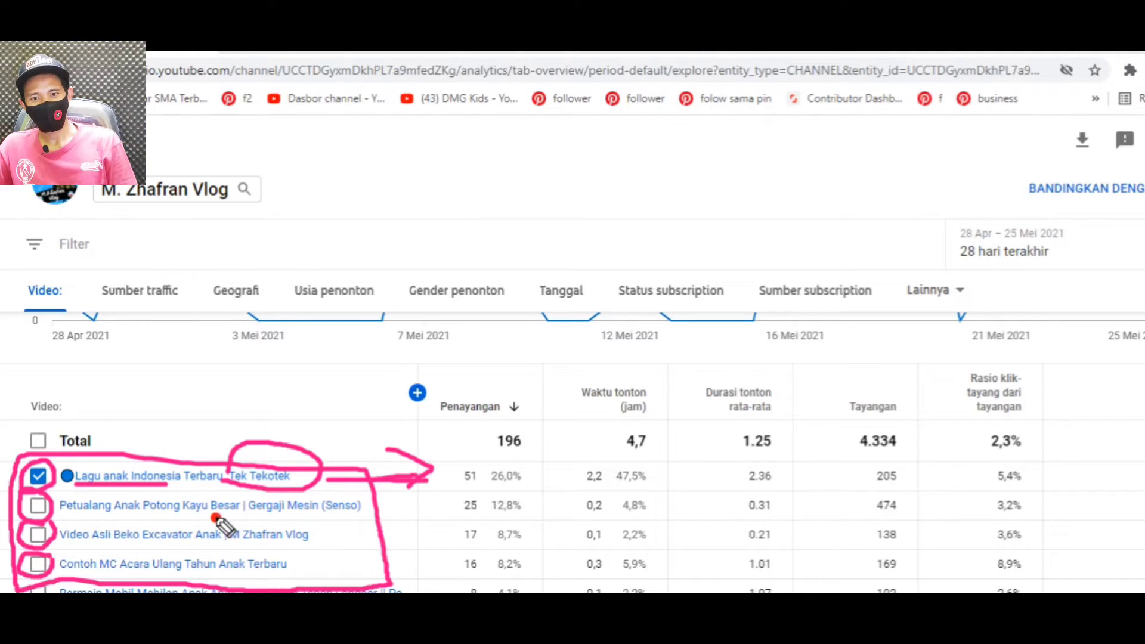
Mark the second and third videos in blue, underlining "Petualang Anak Potong" and "Excavator Anak" in their titles.
left_click_drag(61, 519, 173, 520)
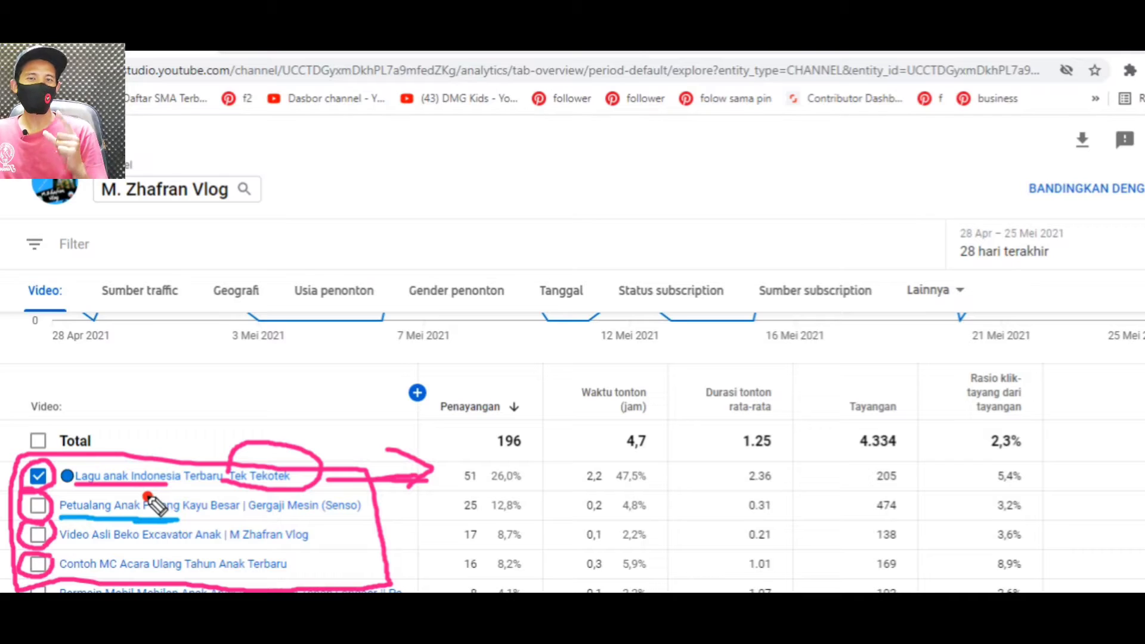
left_click_drag(142, 494, 198, 494)
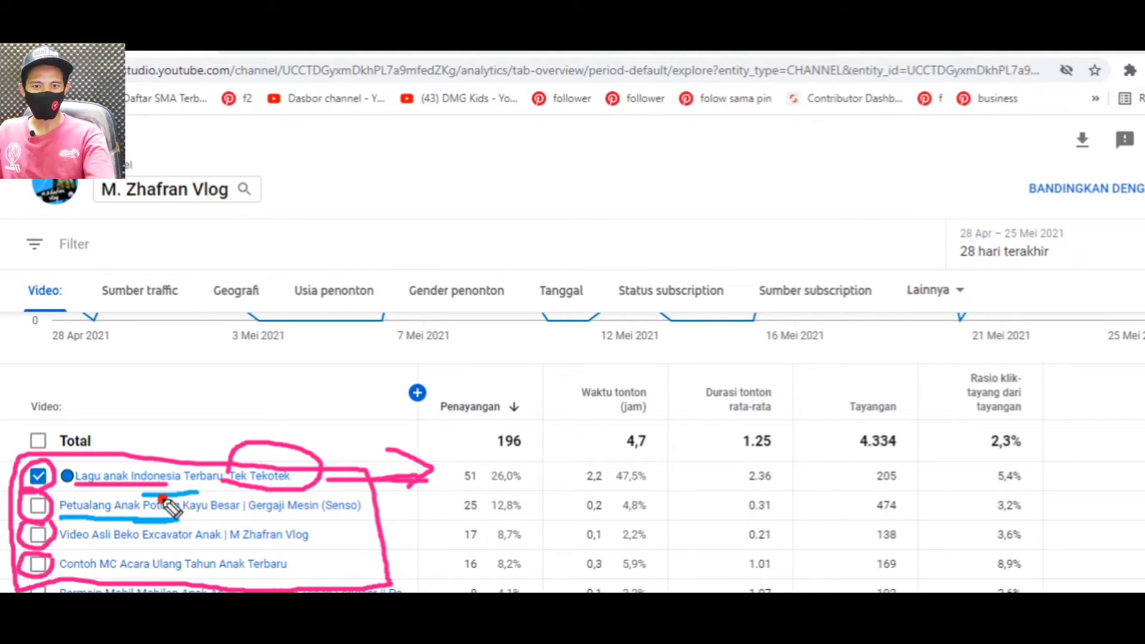
left_click_drag(59, 493, 116, 493)
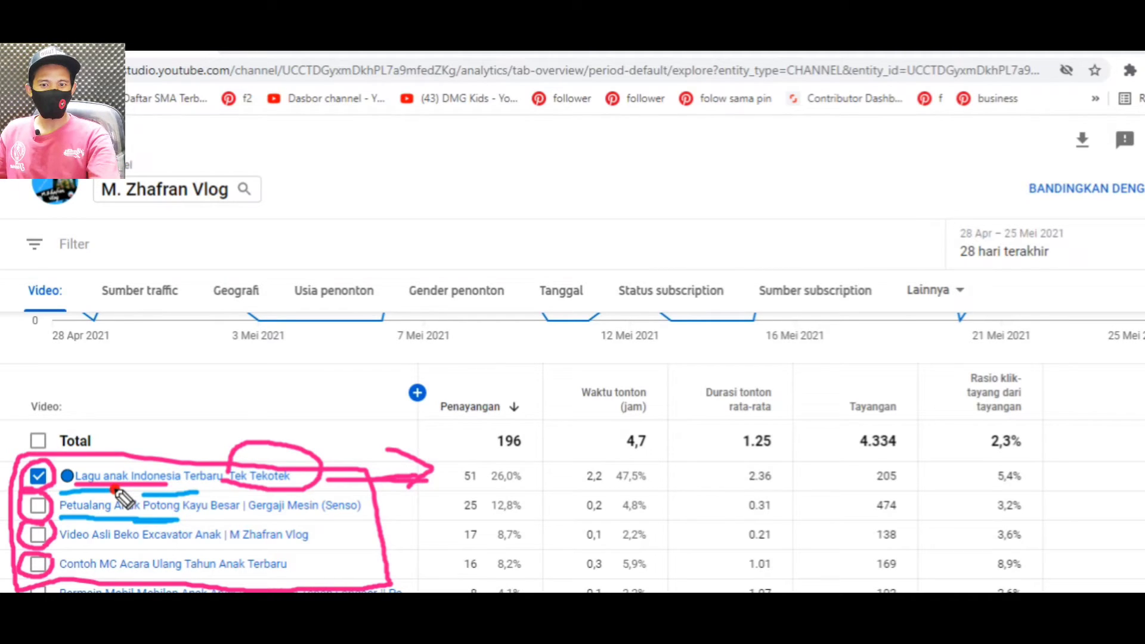
left_click(37, 505)
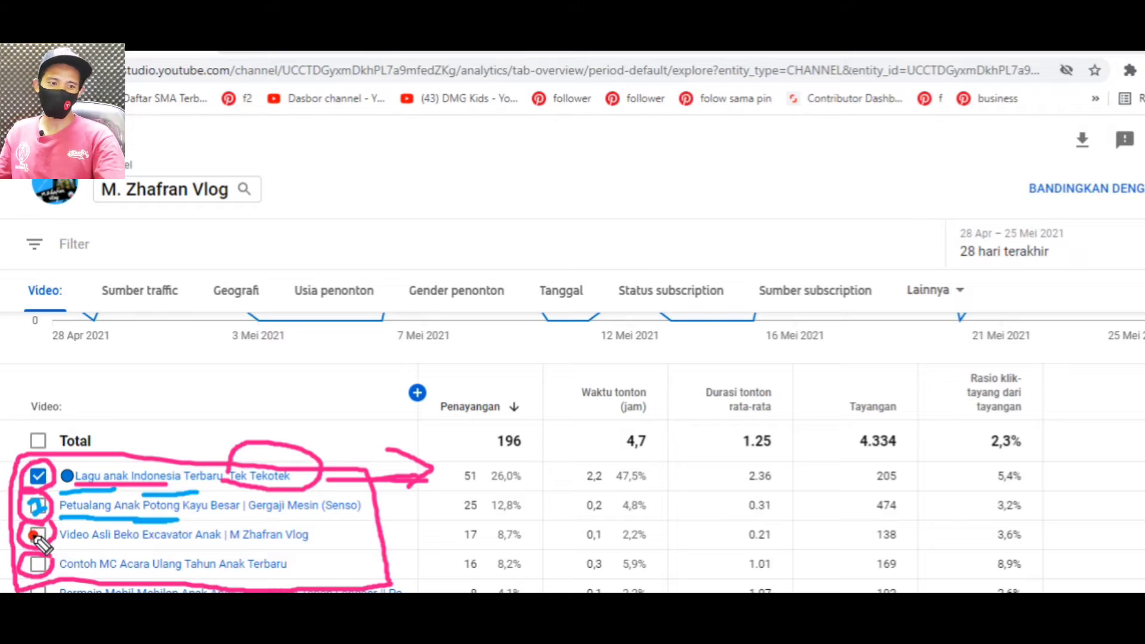
left_click_drag(28, 527, 24, 549)
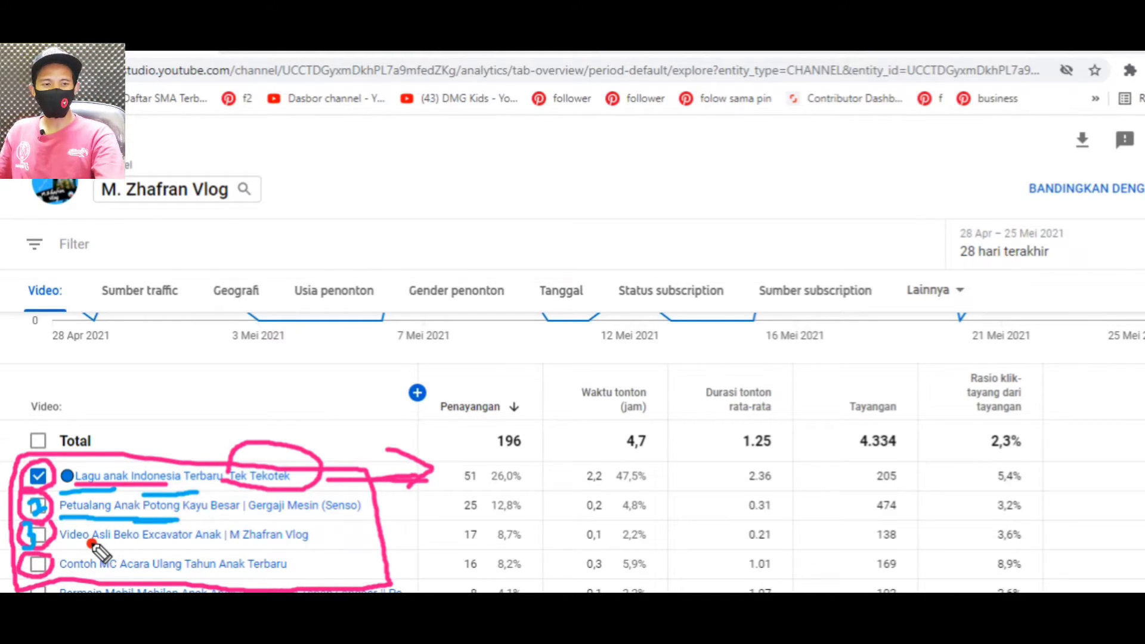
left_click_drag(136, 545, 214, 545)
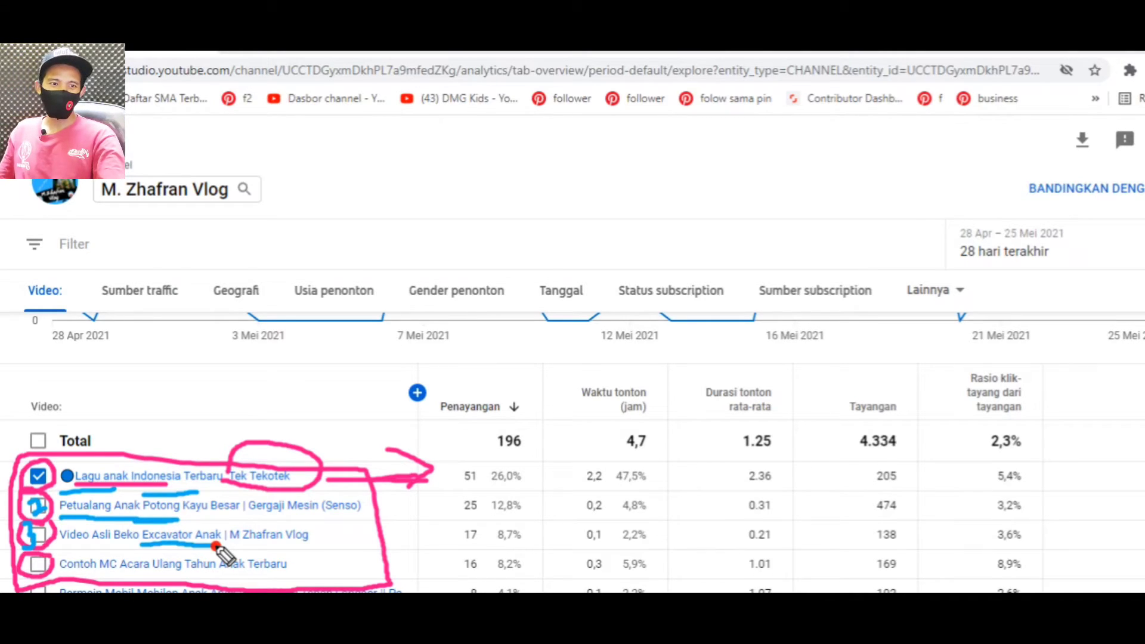
Circle the 28-day date range in blue and underline "MC Acara Ulang Tahun" in the fourth video's title.
mouse_move(1091, 222)
left_mouse_down()
mouse_move(973, 212)
mouse_move(954, 266)
mouse_move(1091, 242)
mouse_move(1092, 220)
left_mouse_up()
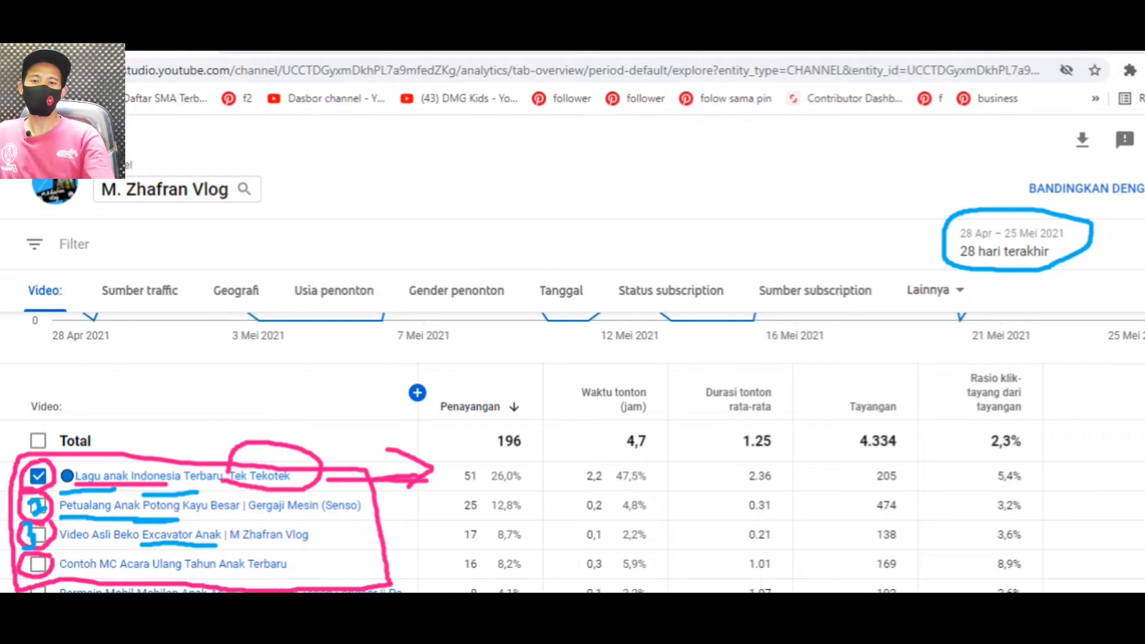
left_click(1104, 149)
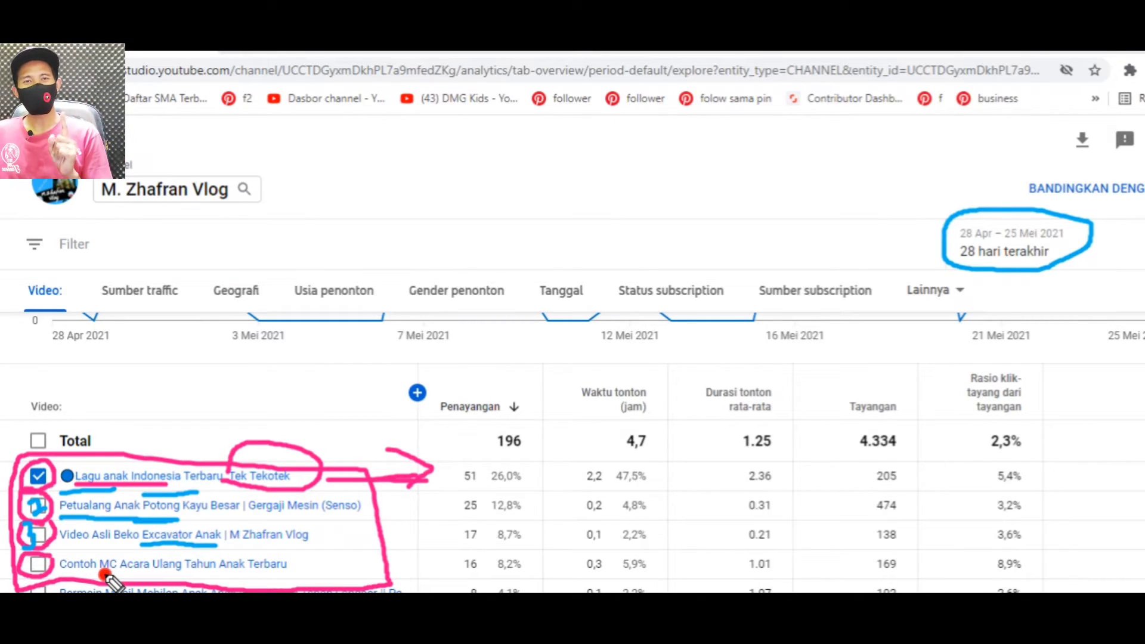
left_click_drag(103, 575, 243, 574)
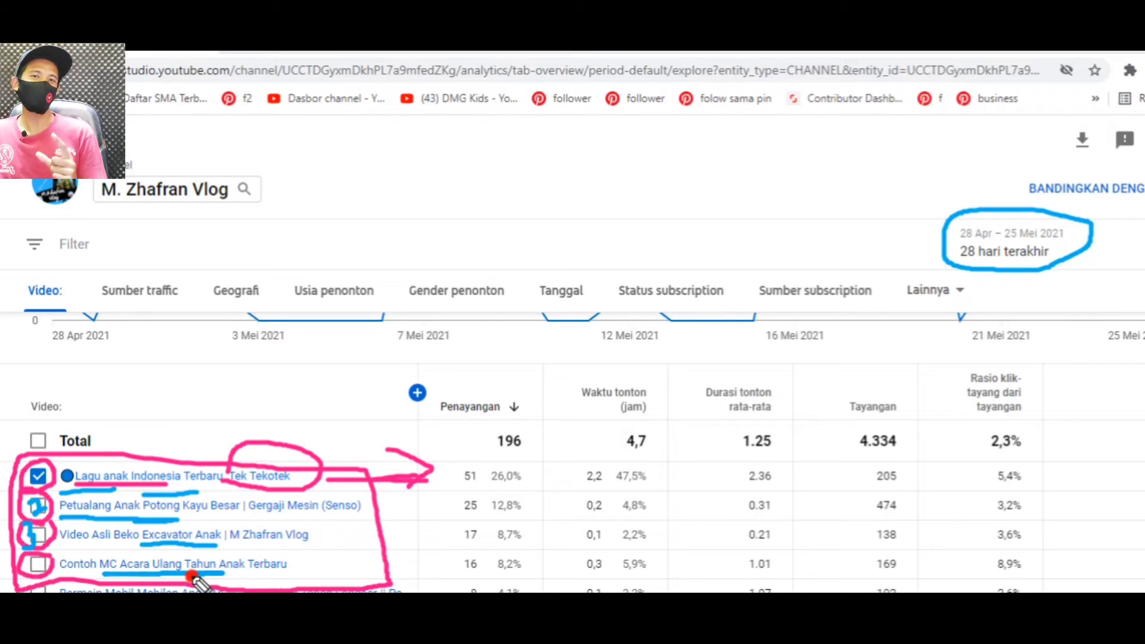
left_click_drag(120, 554, 248, 553)
key("ctrl+z")
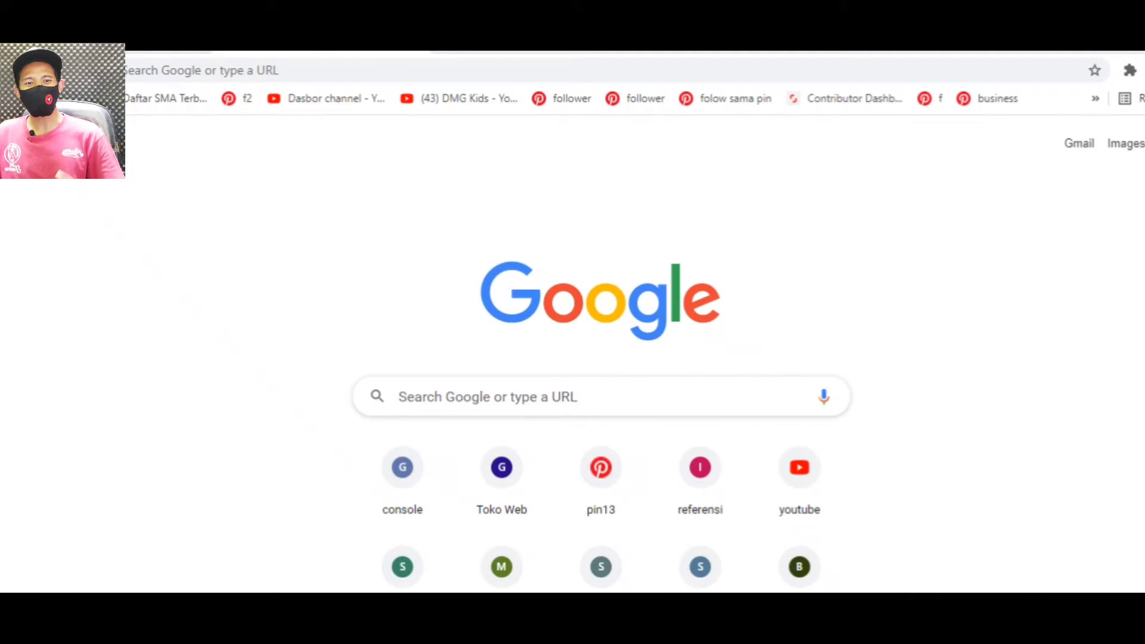
Search Google for "keywordtool youtube" and open the YouTube Keyword Tool page on keywordtool.io.
left_click(431, 75)
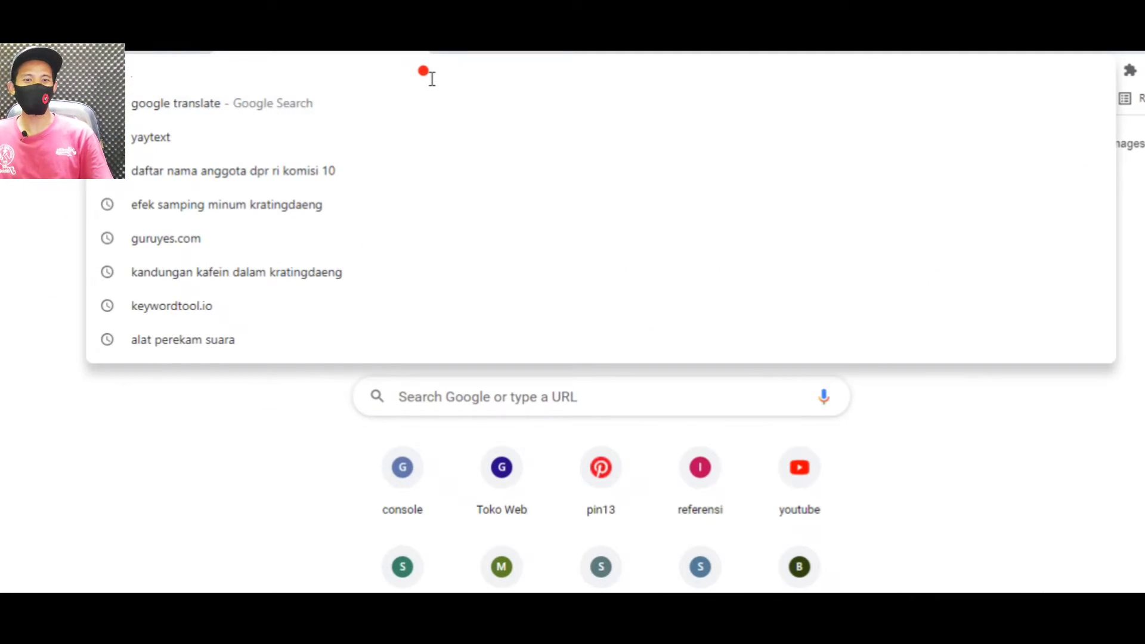
type("keywo")
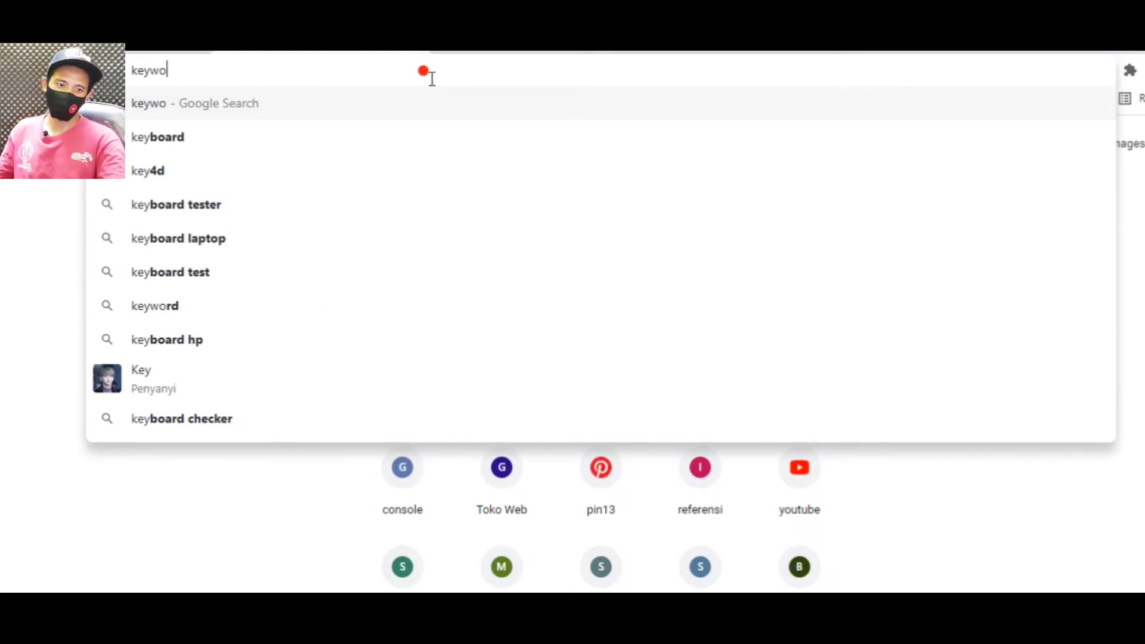
type("rd")
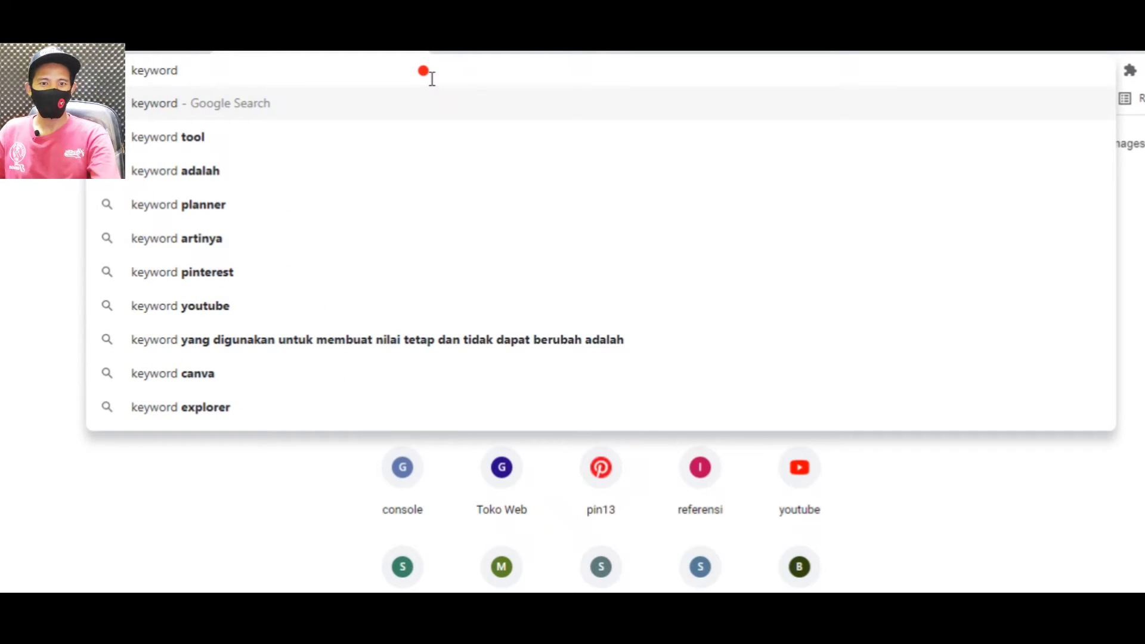
type("tool")
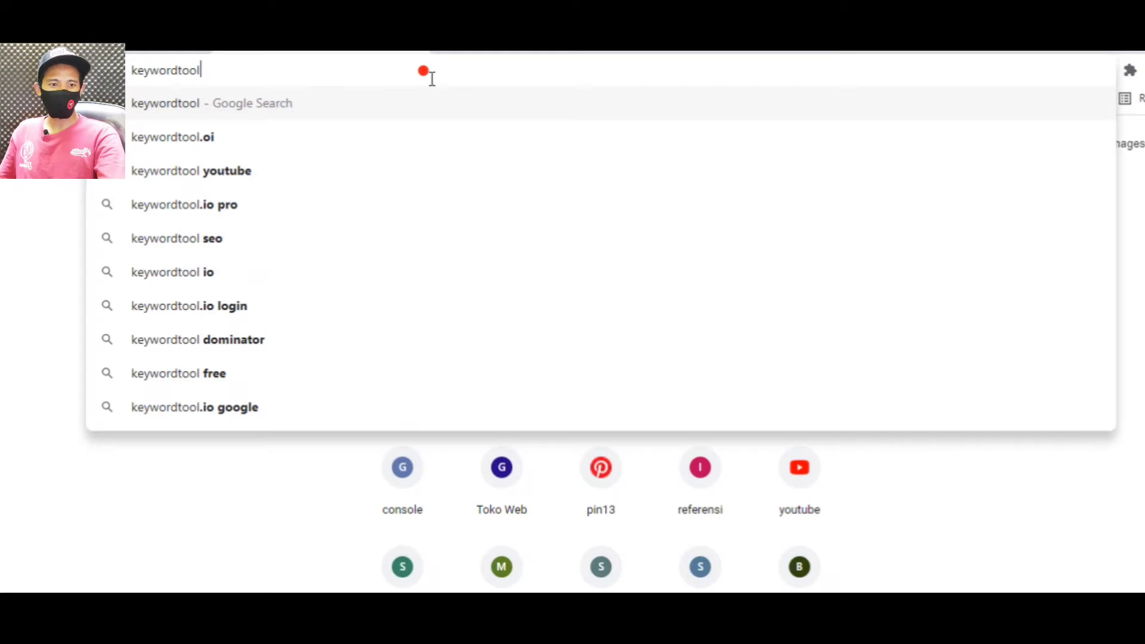
left_click(220, 179)
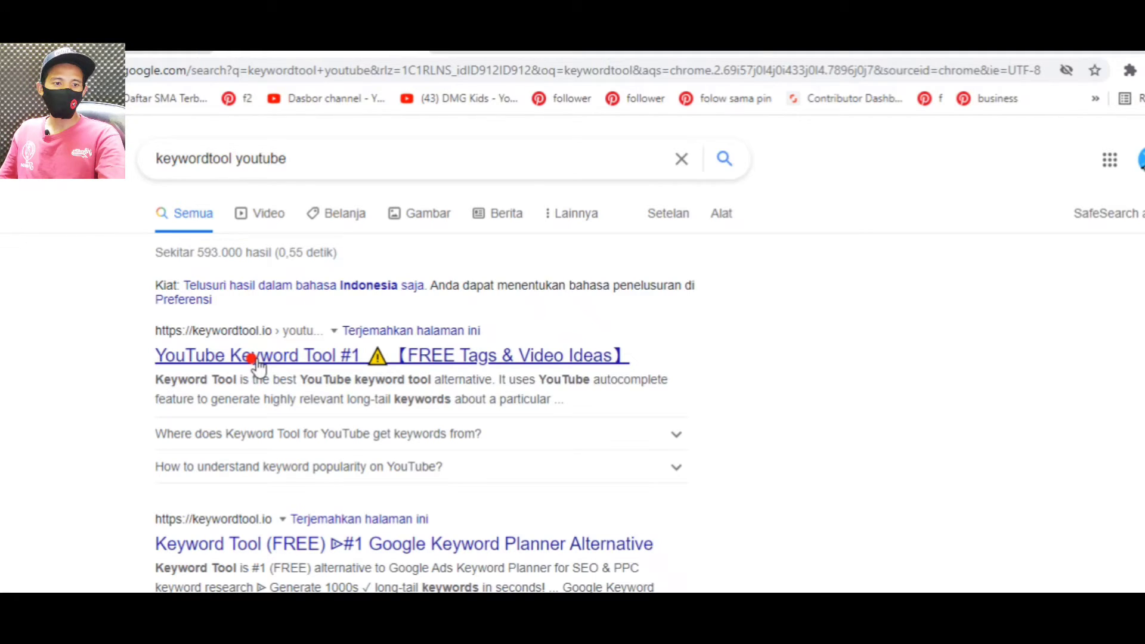
left_click(258, 361)
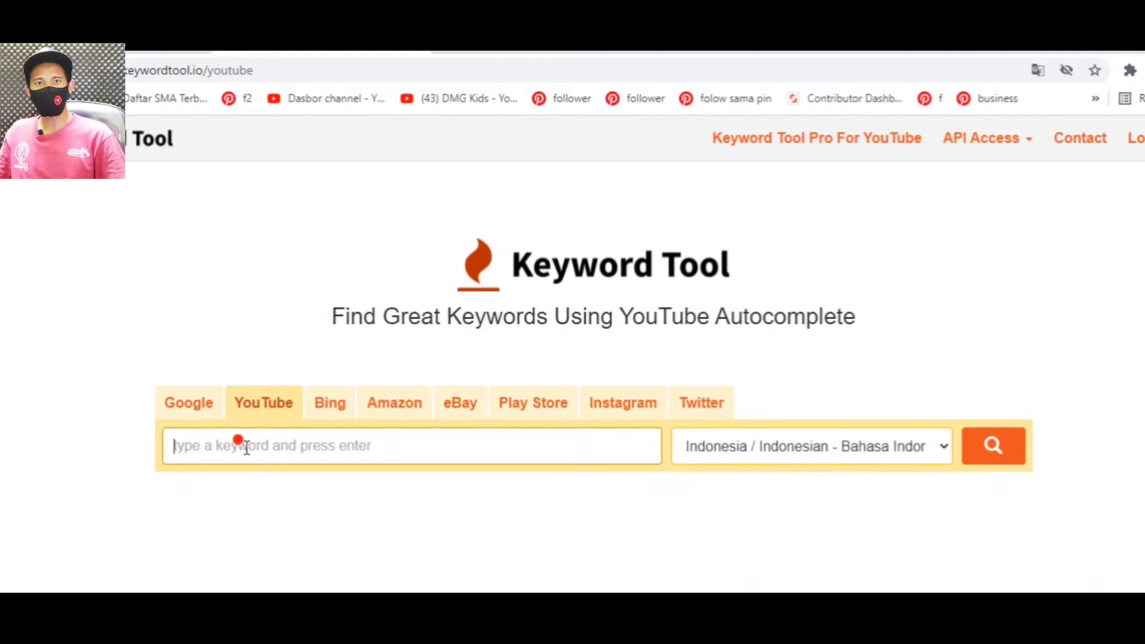
Search the YouTube keyword suggestions for "permianan anak laki" with Indonesia / Indonesian as the country and language.
type("permian")
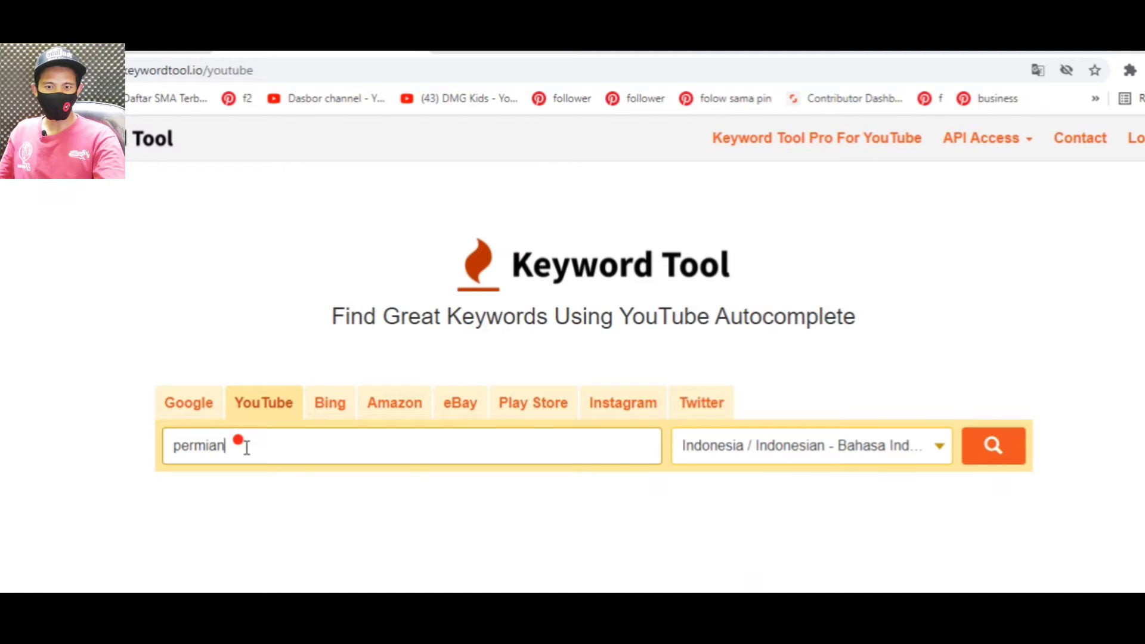
type("an anak laki")
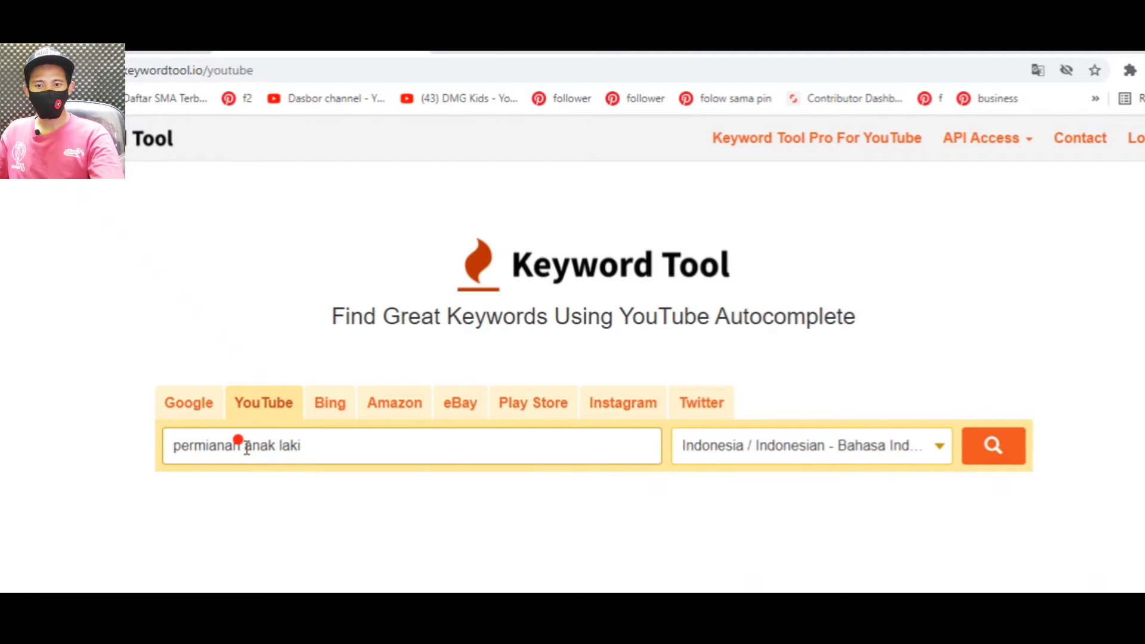
left_click(990, 449)
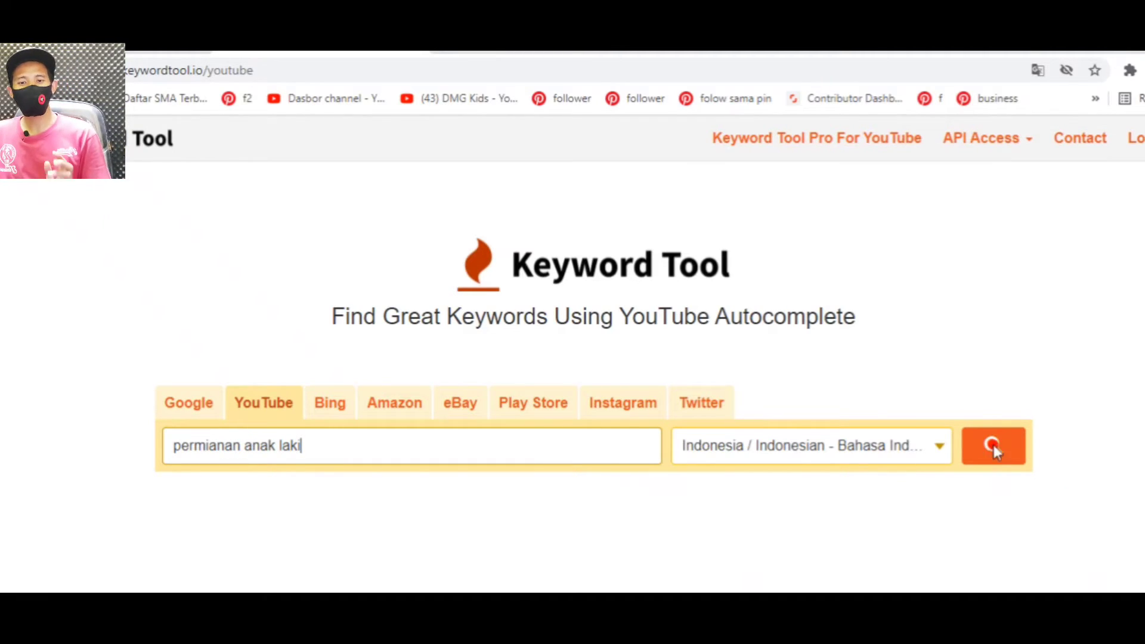
left_click(456, 560)
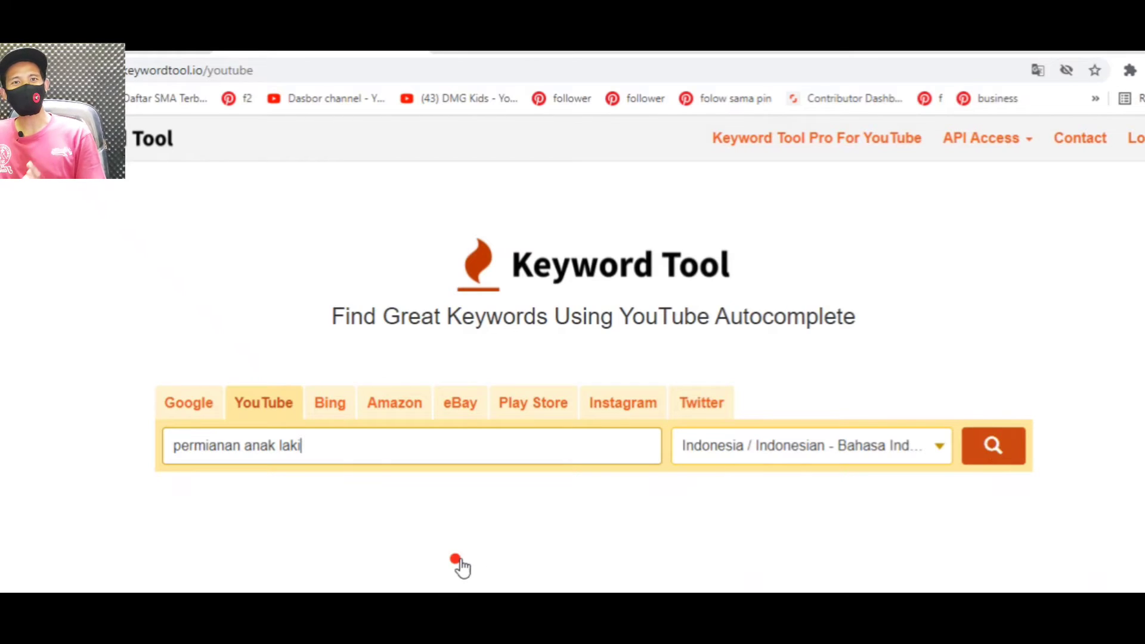
left_click(448, 275)
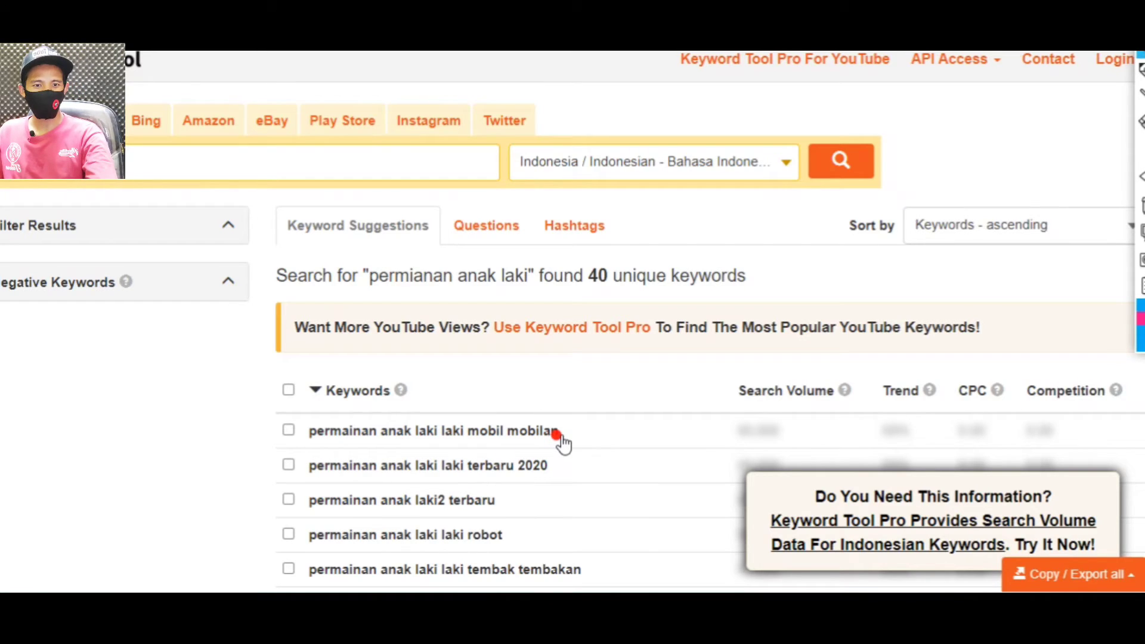
Select the keywords "permainan anak laki laki mobil mobilan", "permainan anak laki laki terbaru 2020" and "permainan anak laki2 terbaru".
scroll(558, 447, "down", 2)
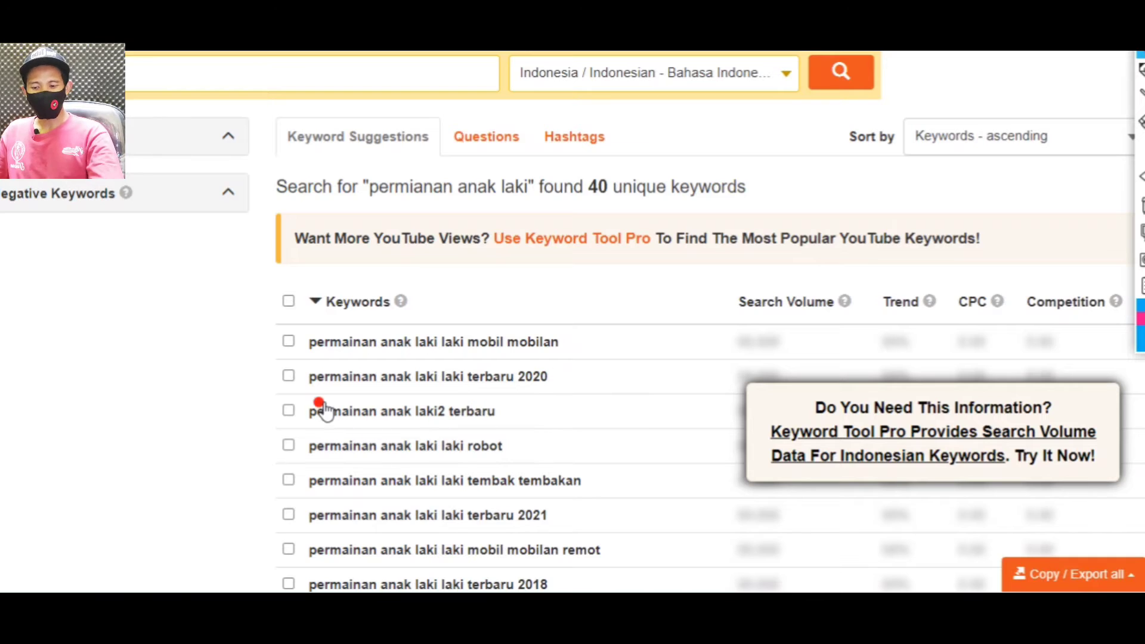
scroll(358, 451, "down", 2)
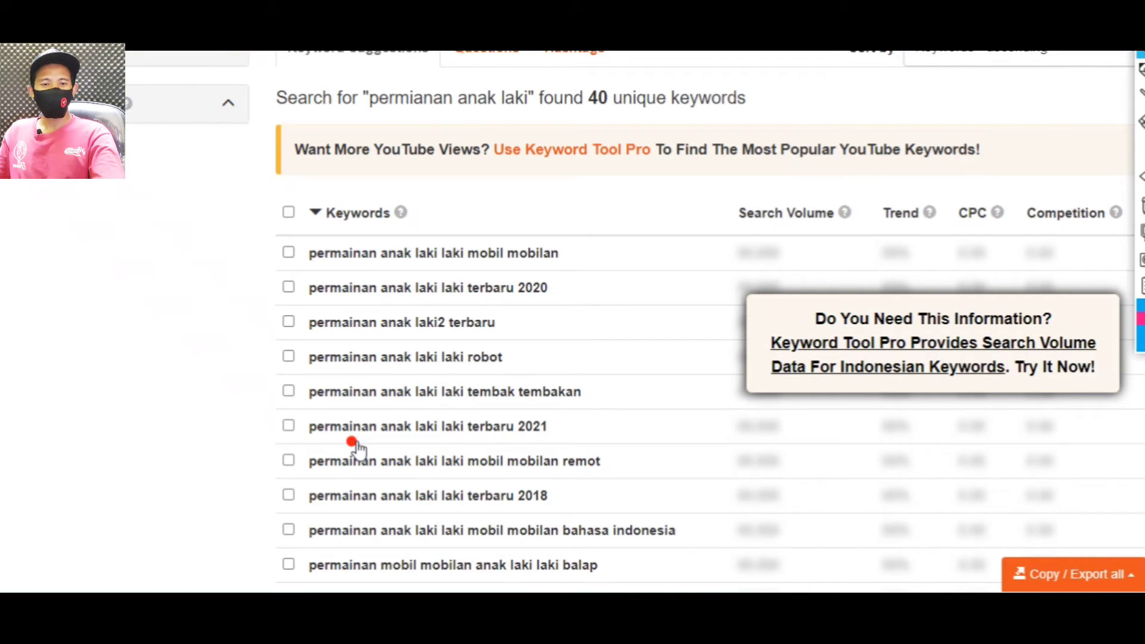
scroll(355, 447, "up", 4)
scroll(346, 452, "down", 2)
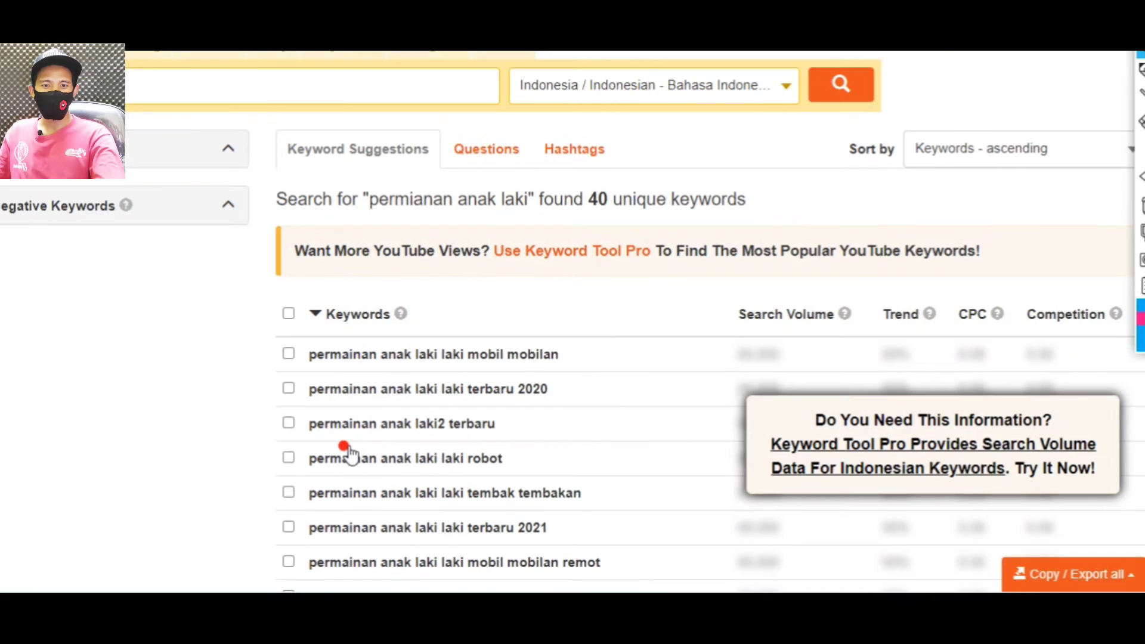
scroll(322, 406, "up", 1)
left_click(289, 376)
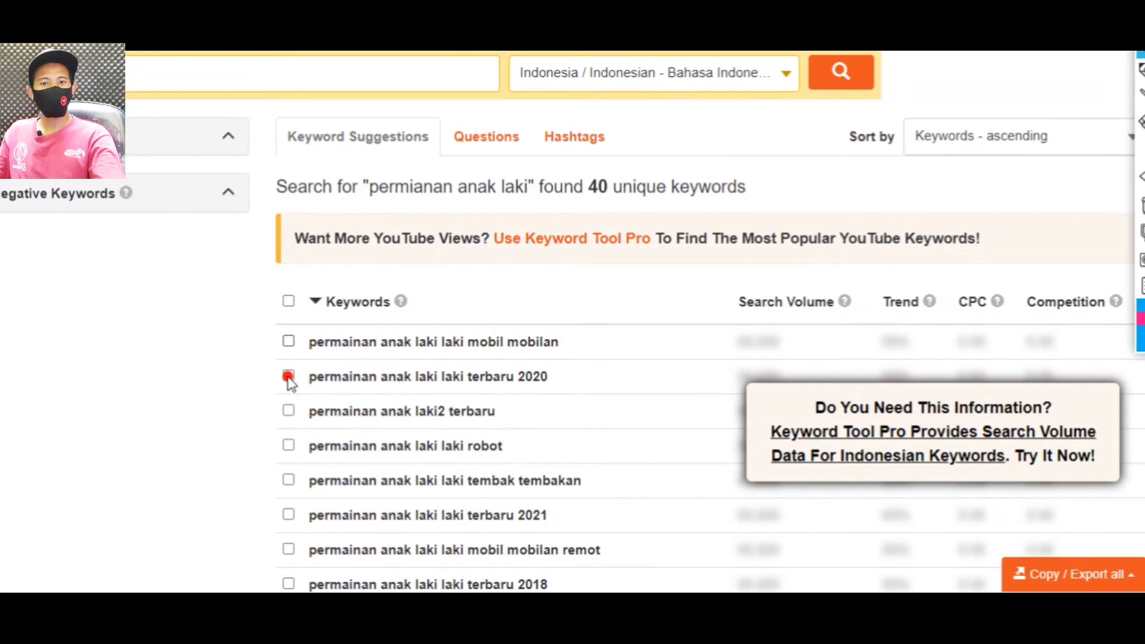
left_click(289, 412)
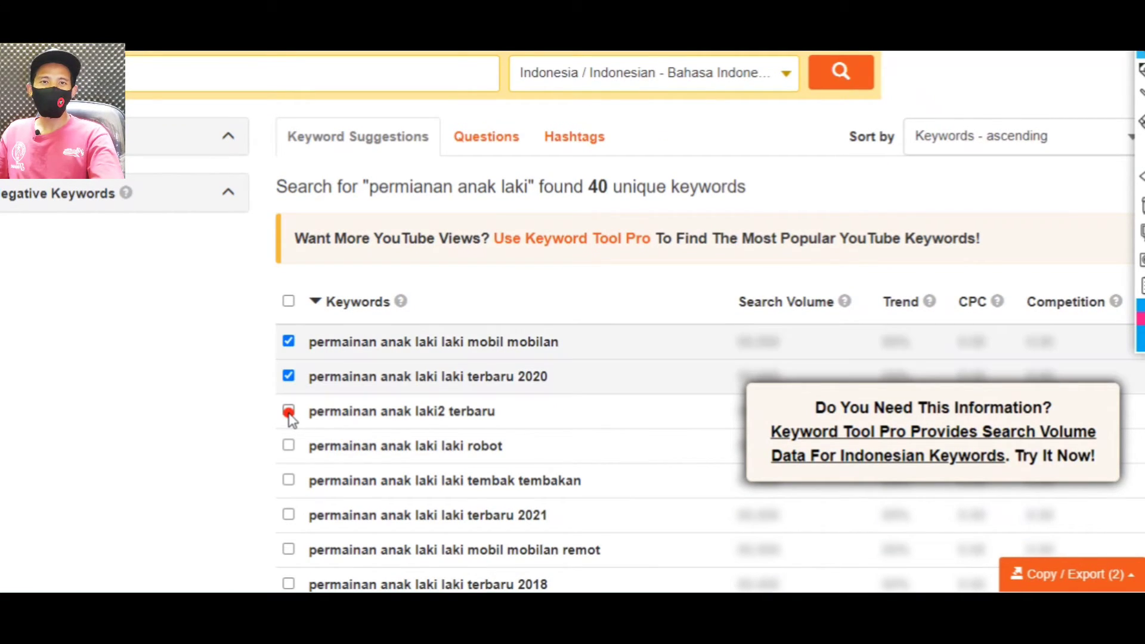
left_click(323, 304)
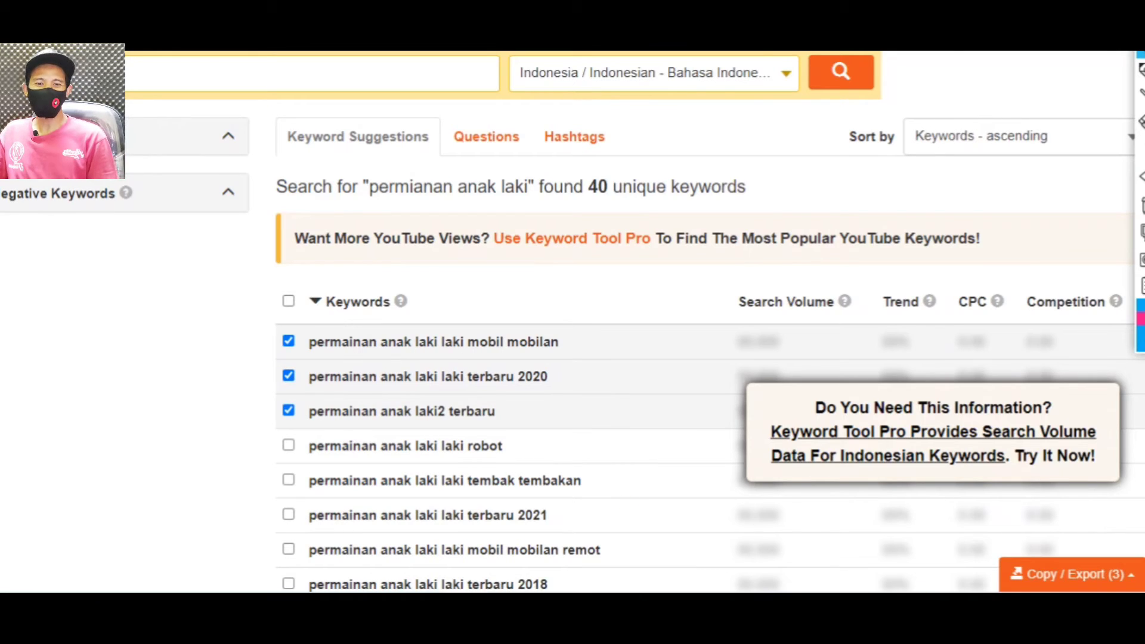
Show the clipboard, CSV and Excel export options for the three selected keywords.
left_click(1058, 570)
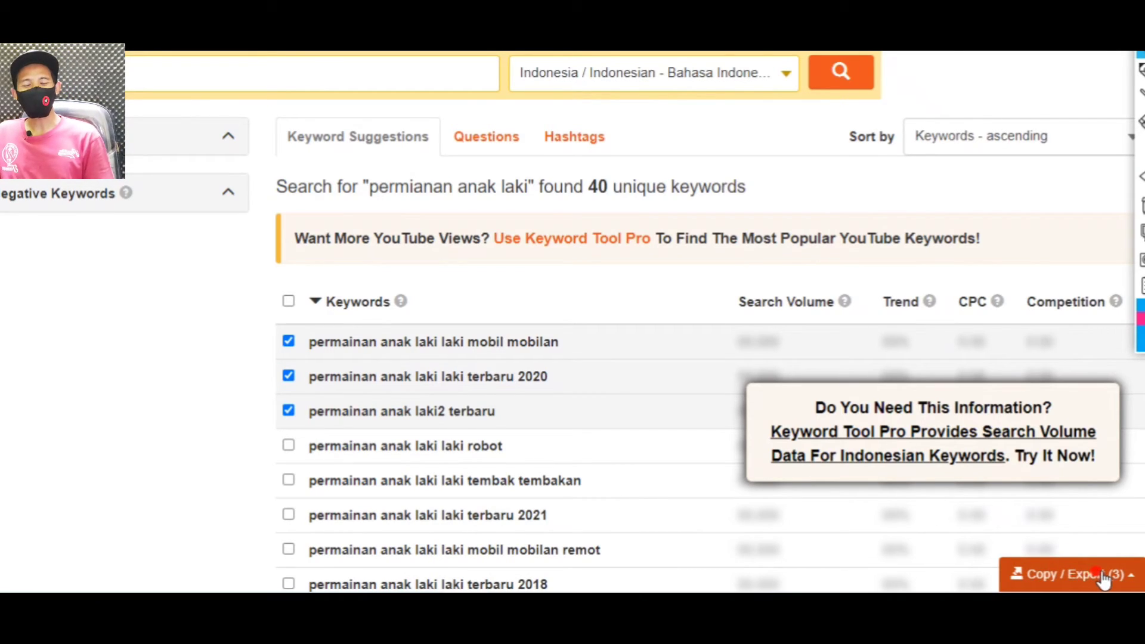
left_click(1078, 574)
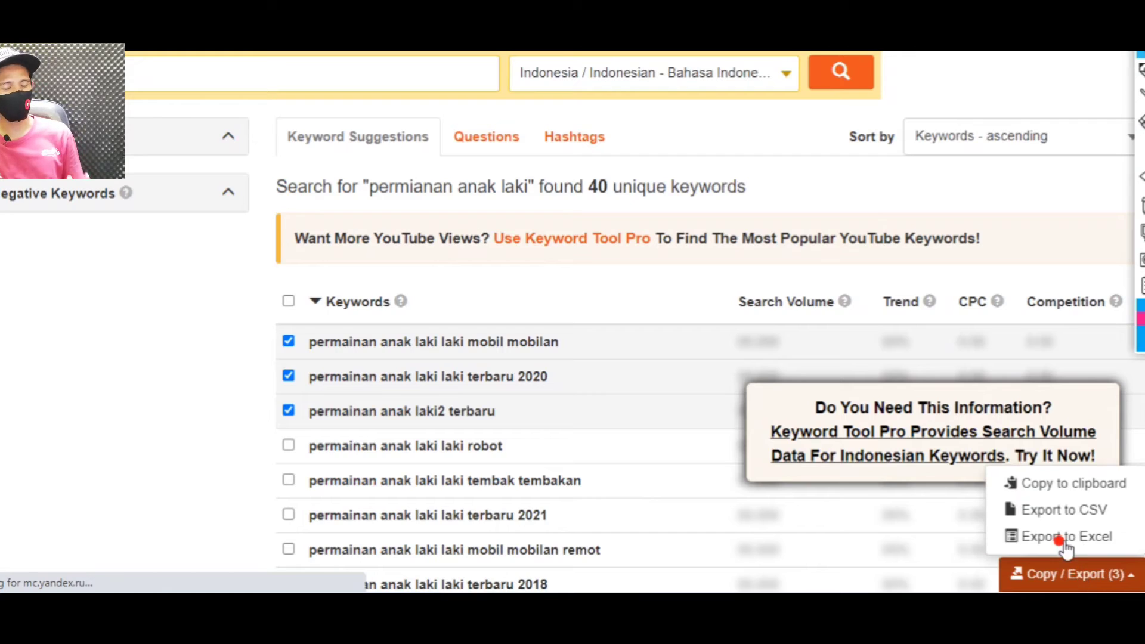
left_click(1077, 488)
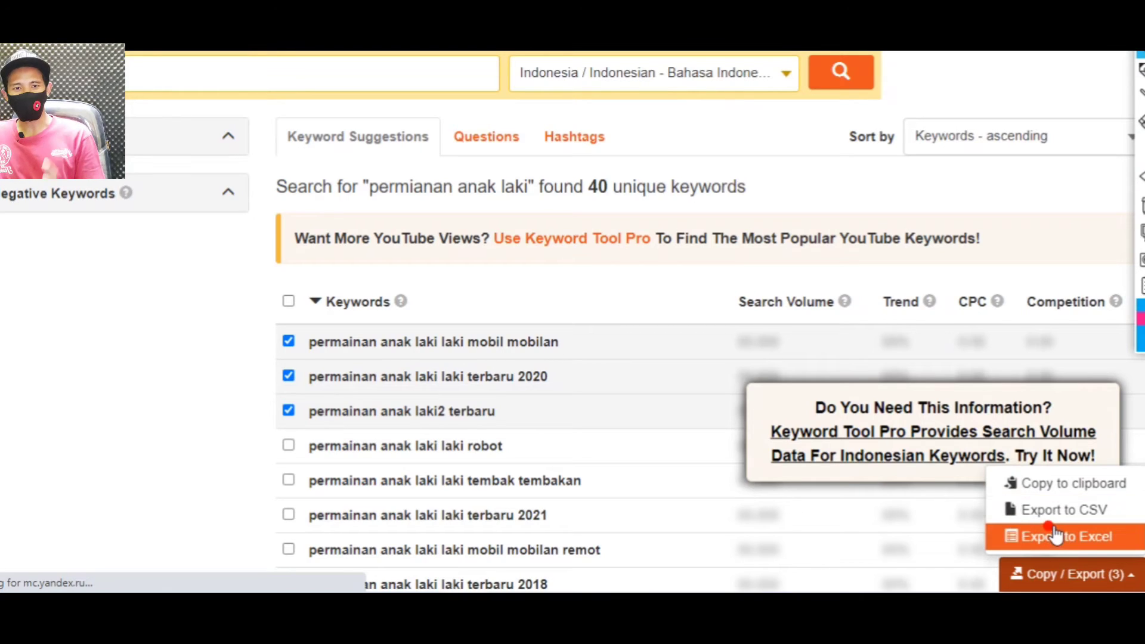
left_click(1061, 517)
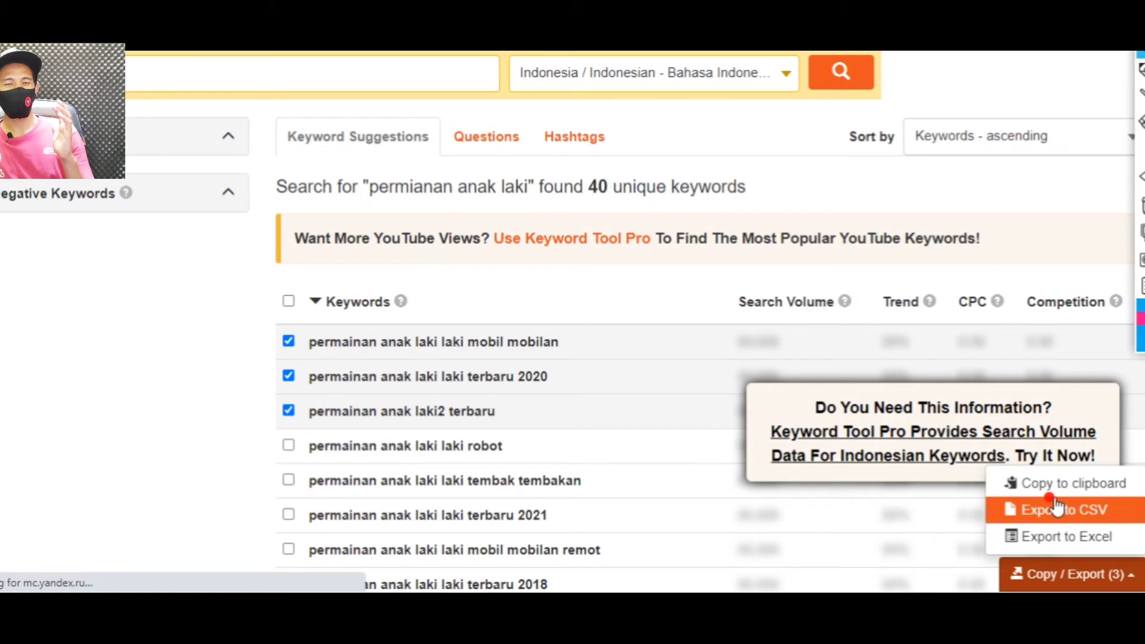
left_click(1054, 489)
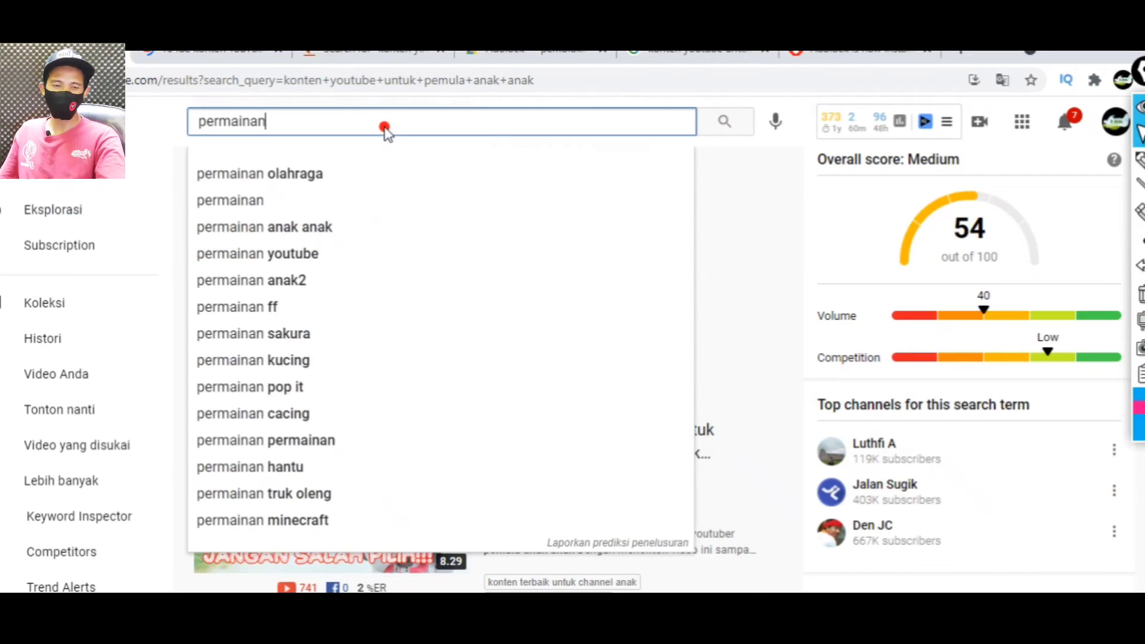
Enter "permainan anak laki" as the YouTube search query to bring up its search predictions.
key("Escape")
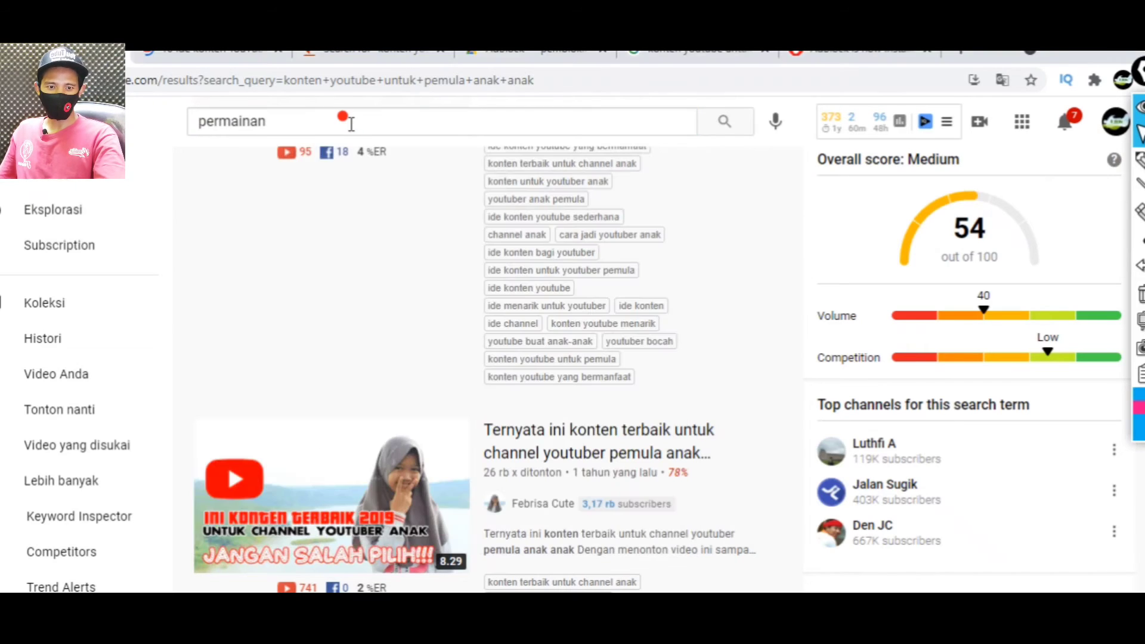
left_click(351, 124)
type("ana")
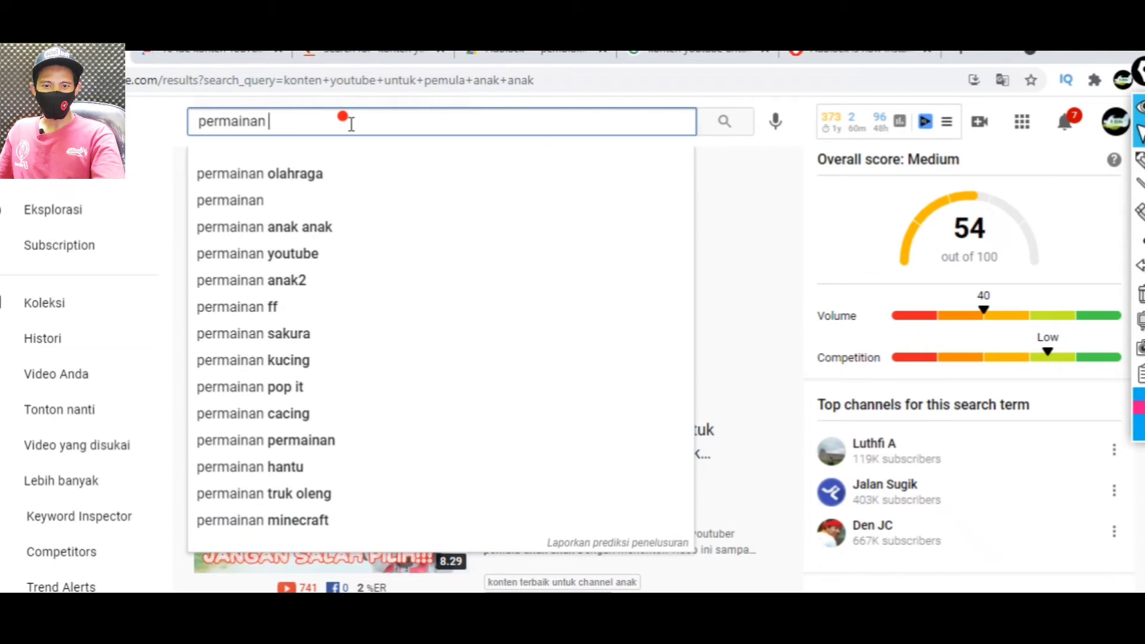
type("k ")
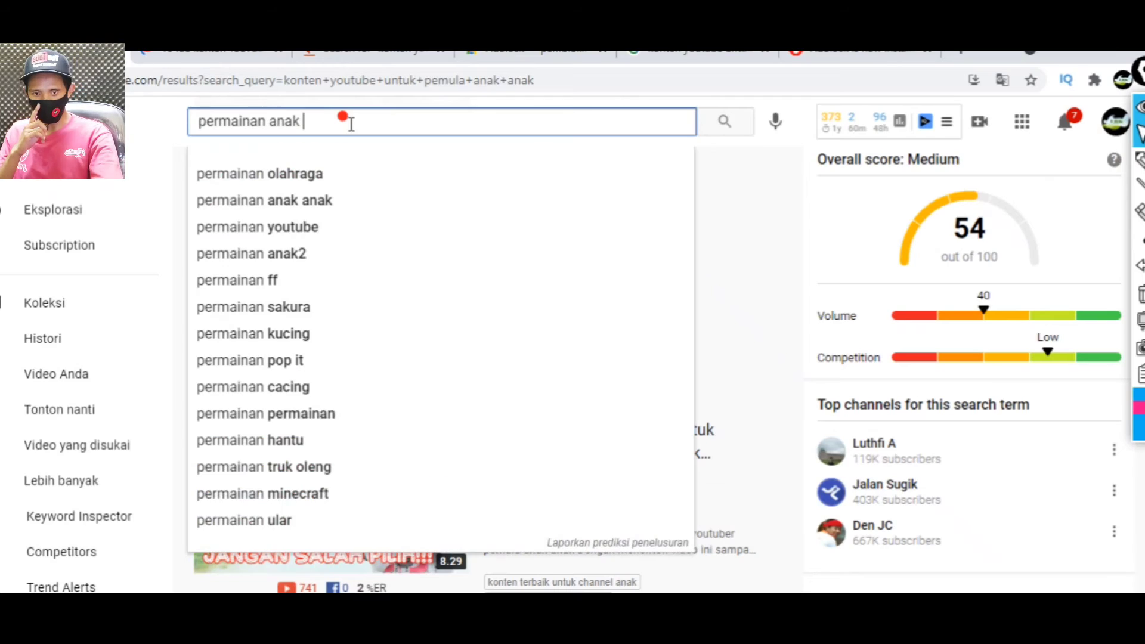
type("laki")
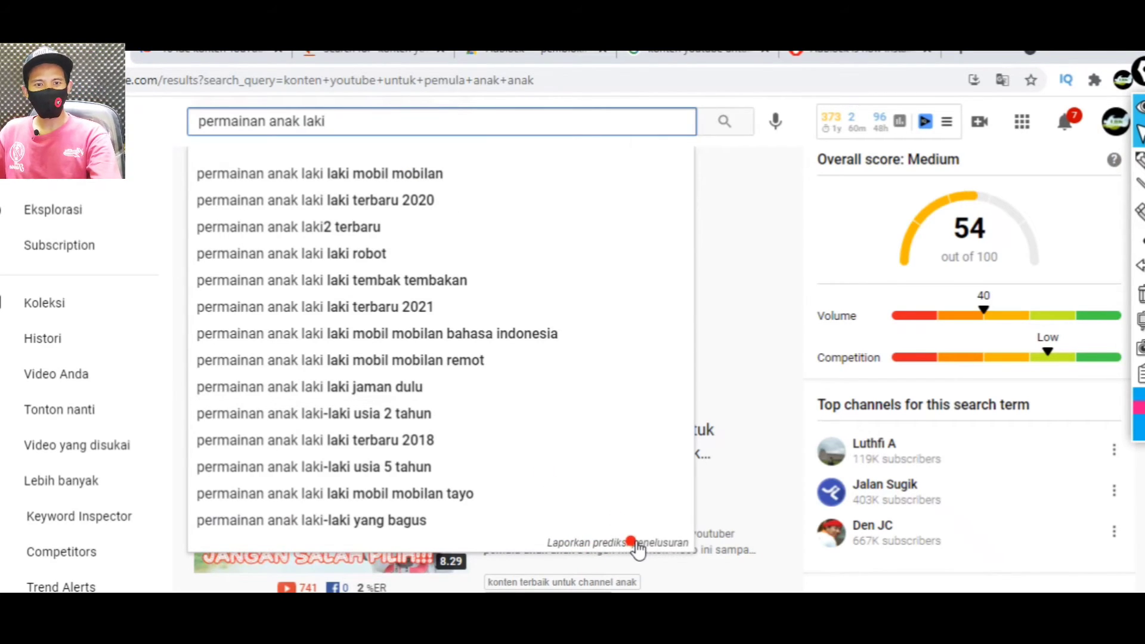
Open the search prediction report and copy its suggestions from "permainan anak laki laki mobil mobilan" through "permainan anak laki laki mobil mobilan tayo".
left_click(581, 550)
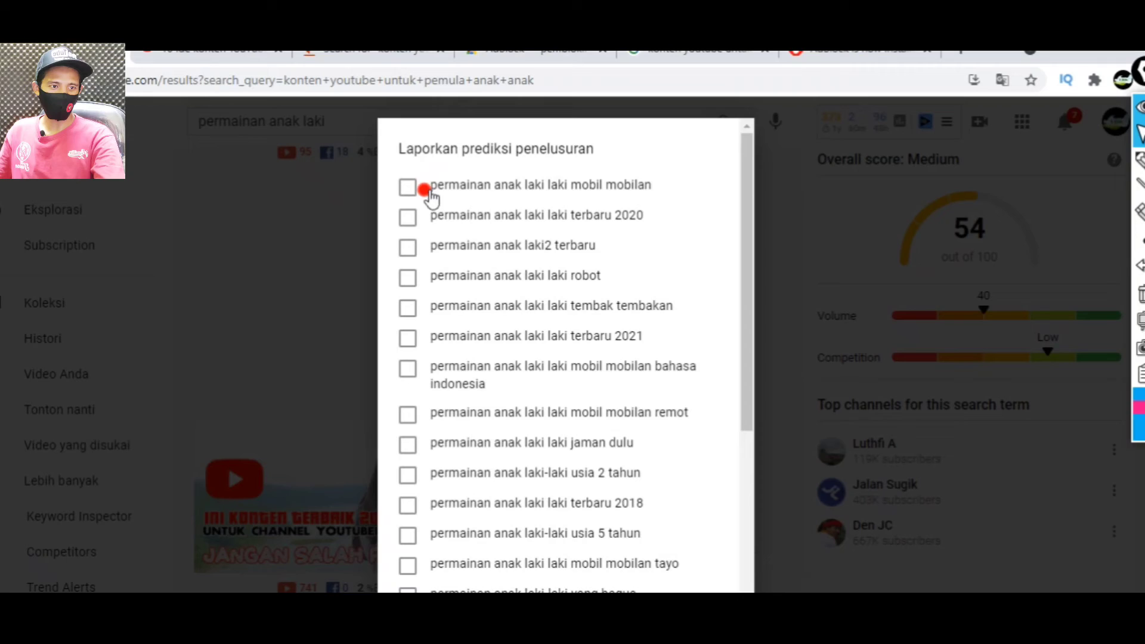
left_click_drag(425, 190, 682, 580)
key("ctrl+c")
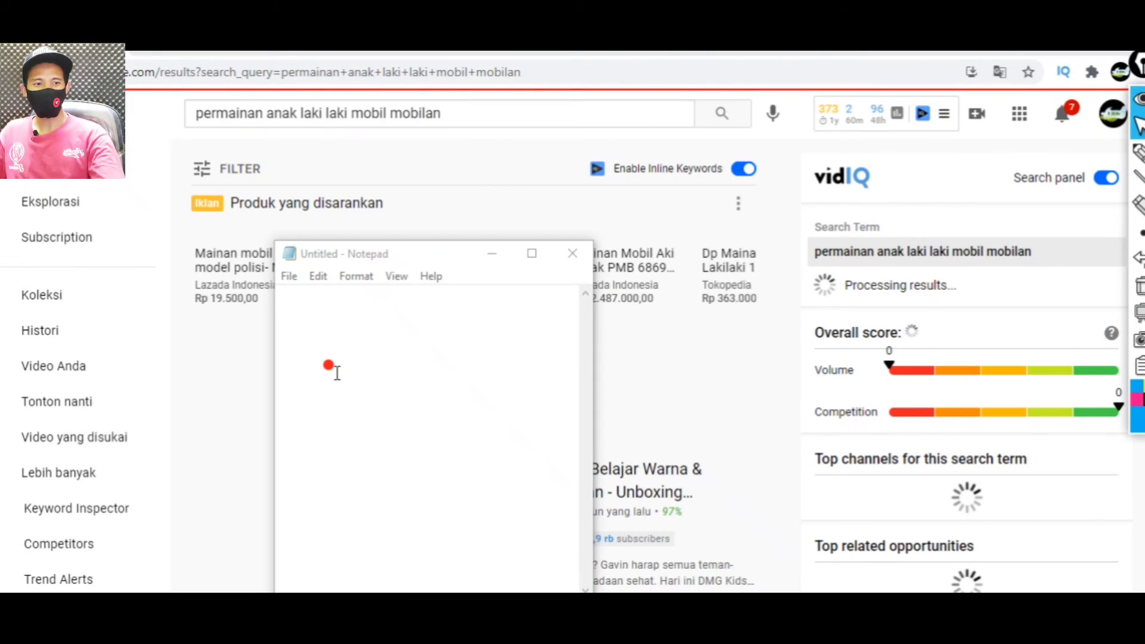
Paste the copied search predictions into the blank Notepad document and minimize Notepad.
left_click(333, 355)
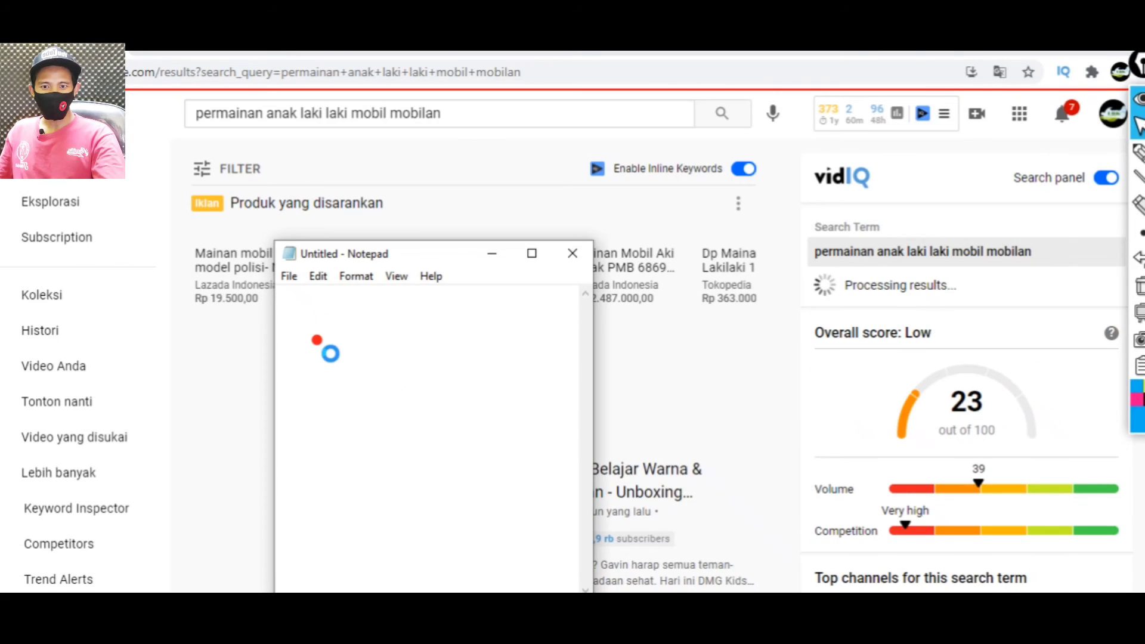
key("ctrl+v")
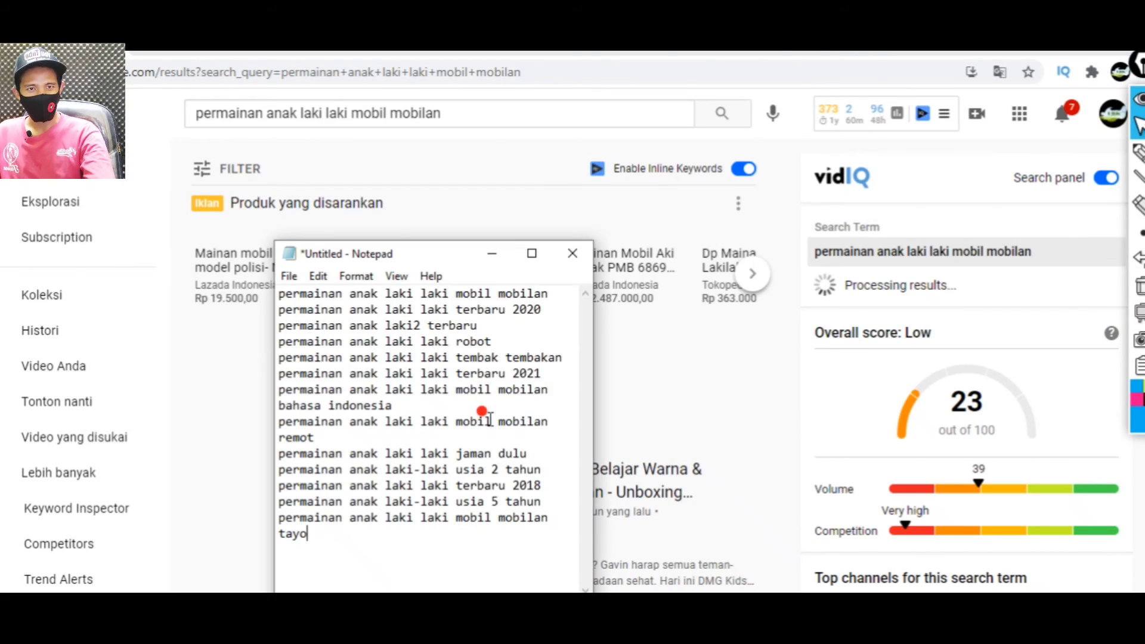
left_click(494, 254)
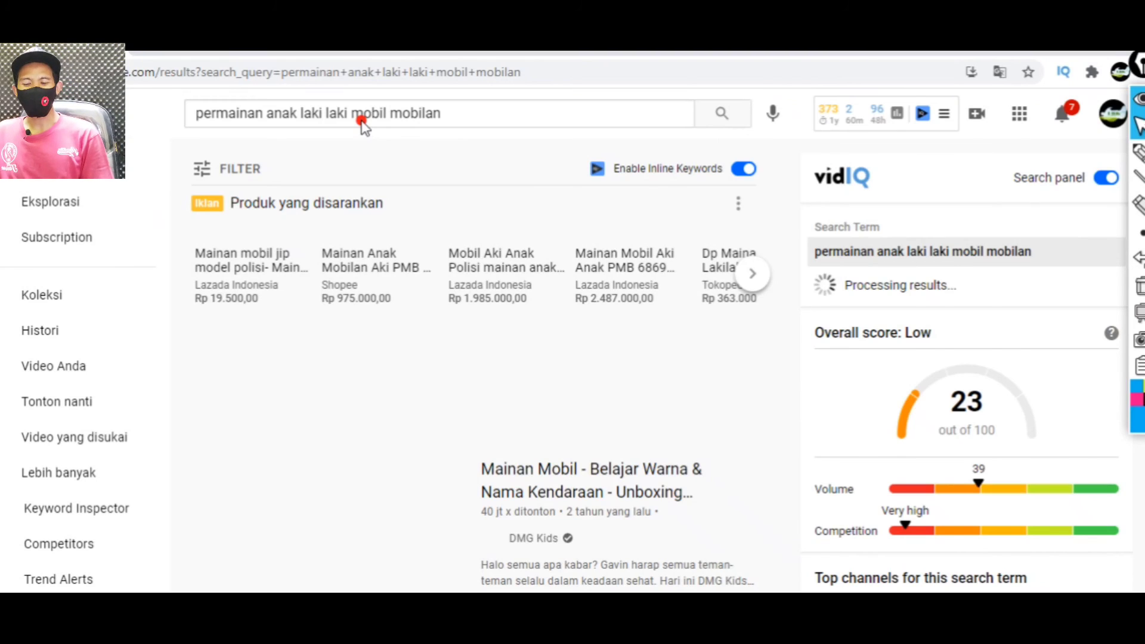
Select "mobil mobilan" among vidIQ's top related opportunities for "permainan anak laki laki mobil mobilan".
scroll(561, 427, "down", 4)
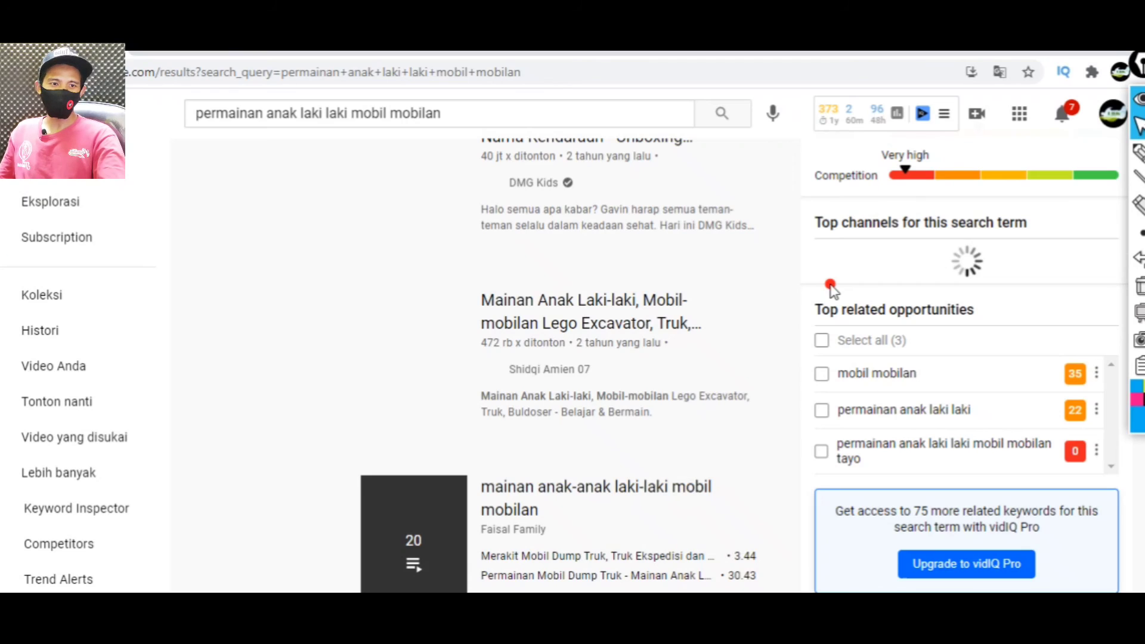
key("/")
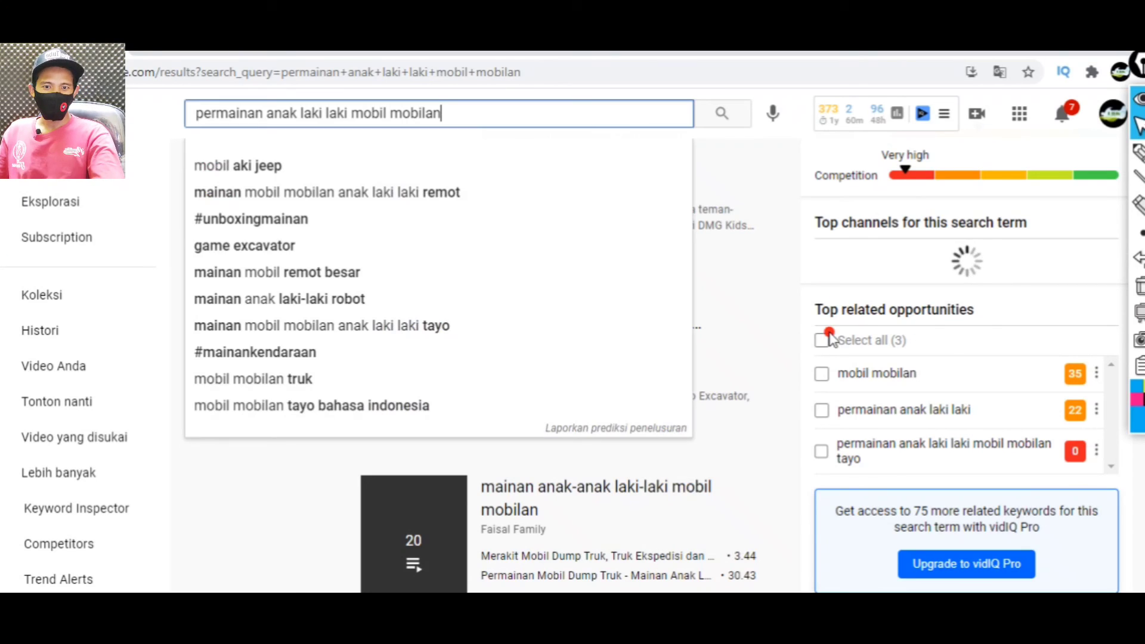
left_click(823, 377)
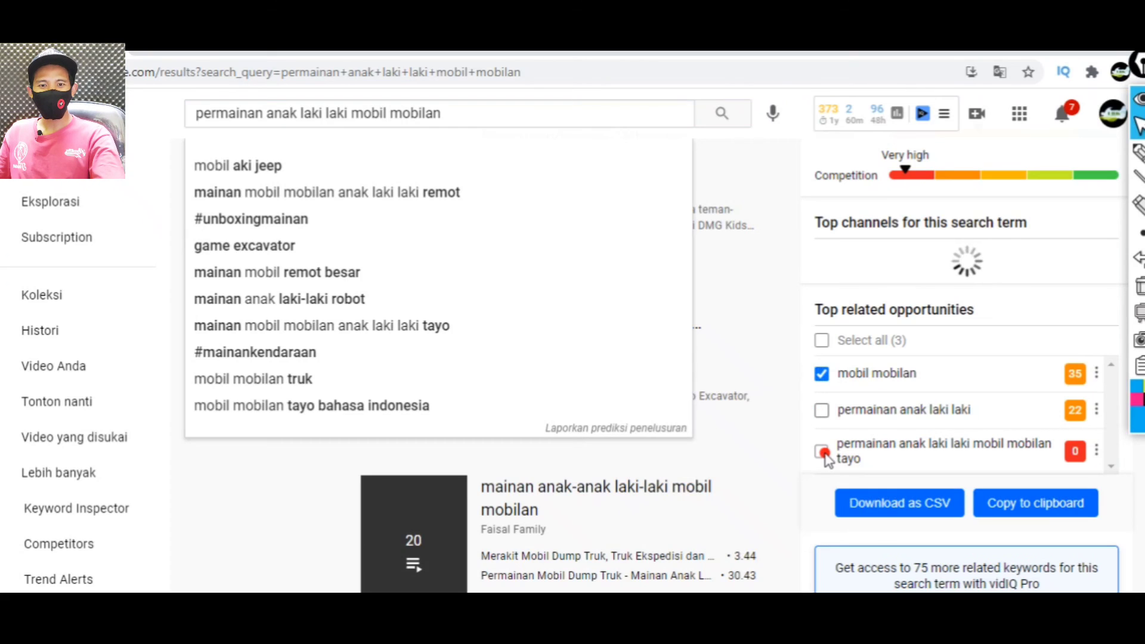